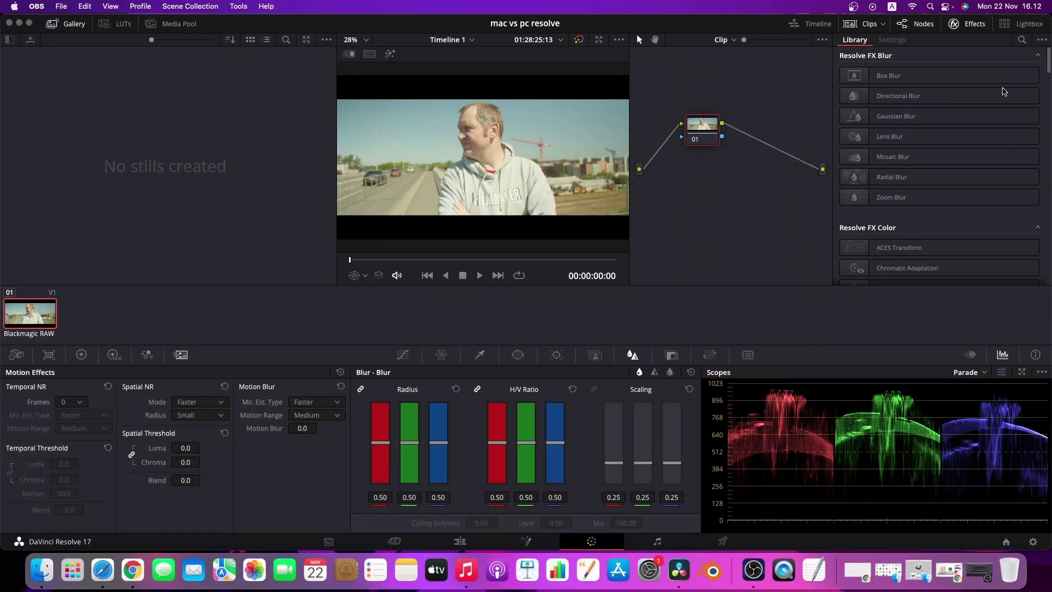
- Apply the Face Refinement effect from Resolve FX Refine to node 01
scroll(988, 178, "down", 5)
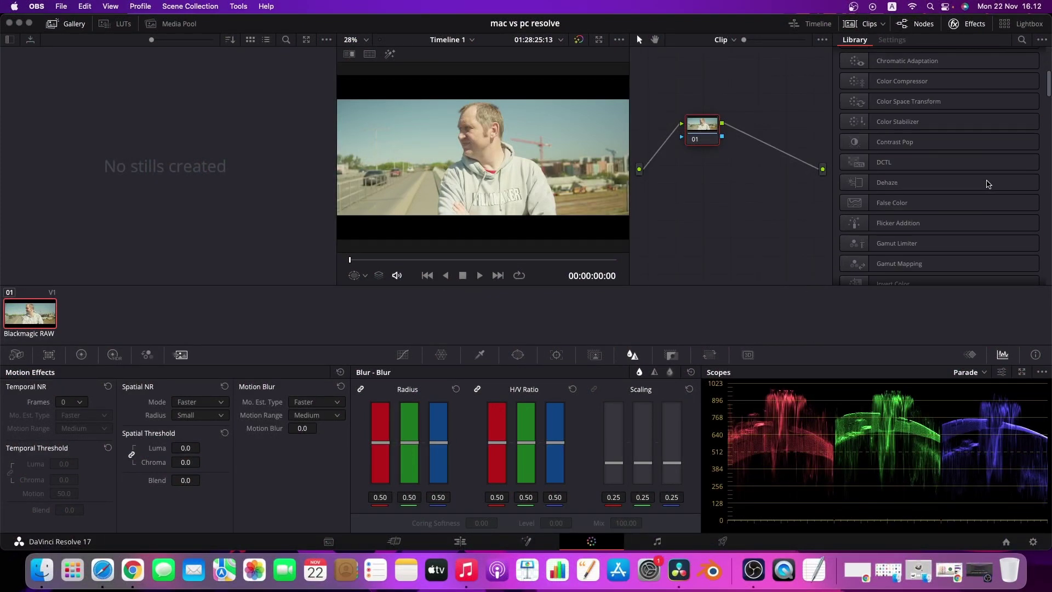
scroll(988, 183, "down", 15)
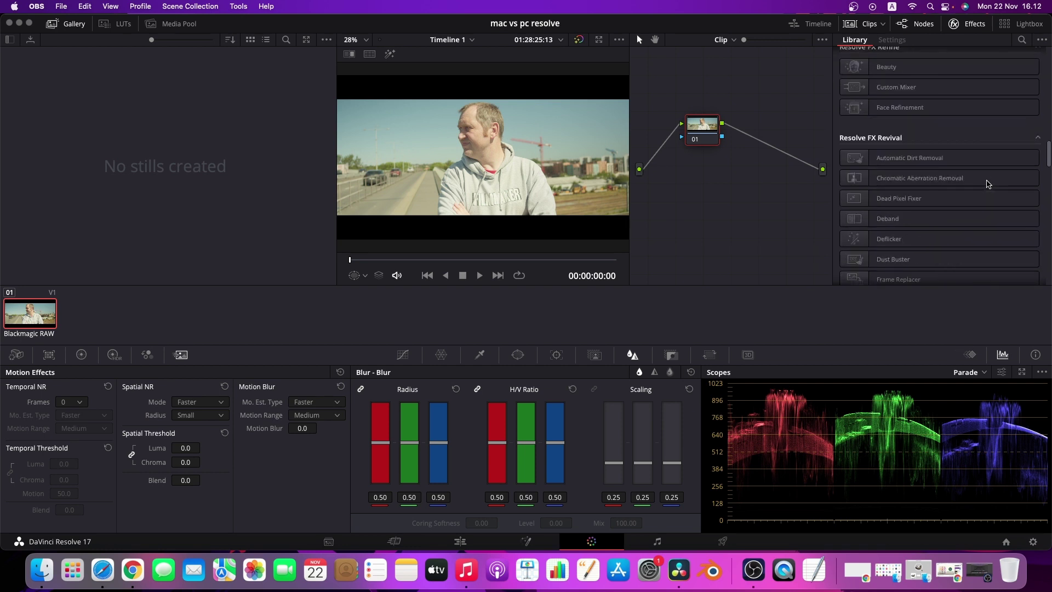
scroll(988, 183, "down", 3)
scroll(988, 183, "up", 8)
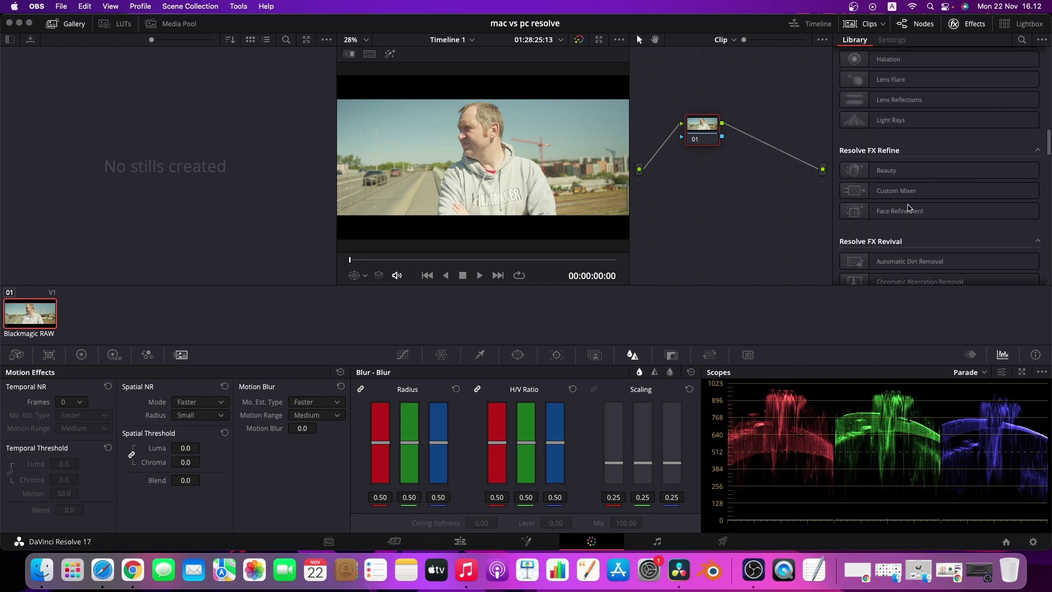
left_click(911, 213)
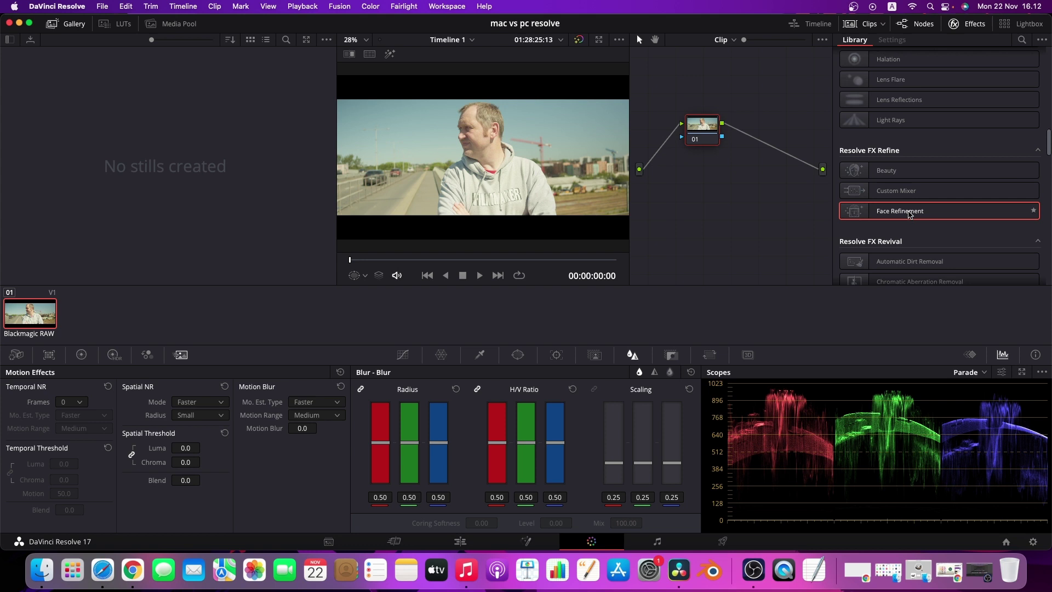
left_click_drag(910, 213, 707, 127)
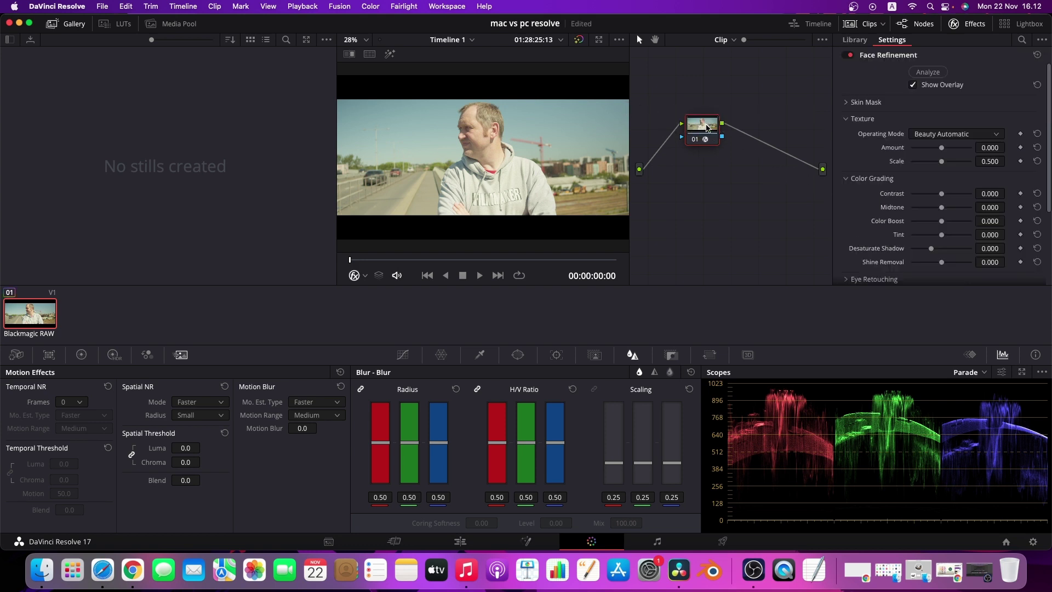
- Start the face analysis from the Face Refinement settings
scroll(906, 118, "down", 4)
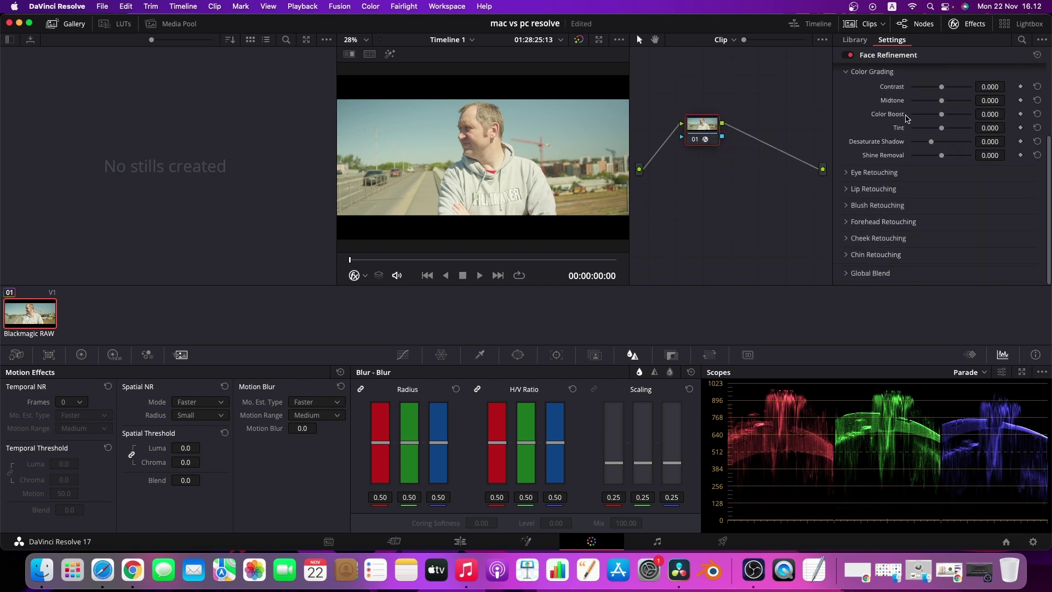
scroll(908, 118, "up", 4)
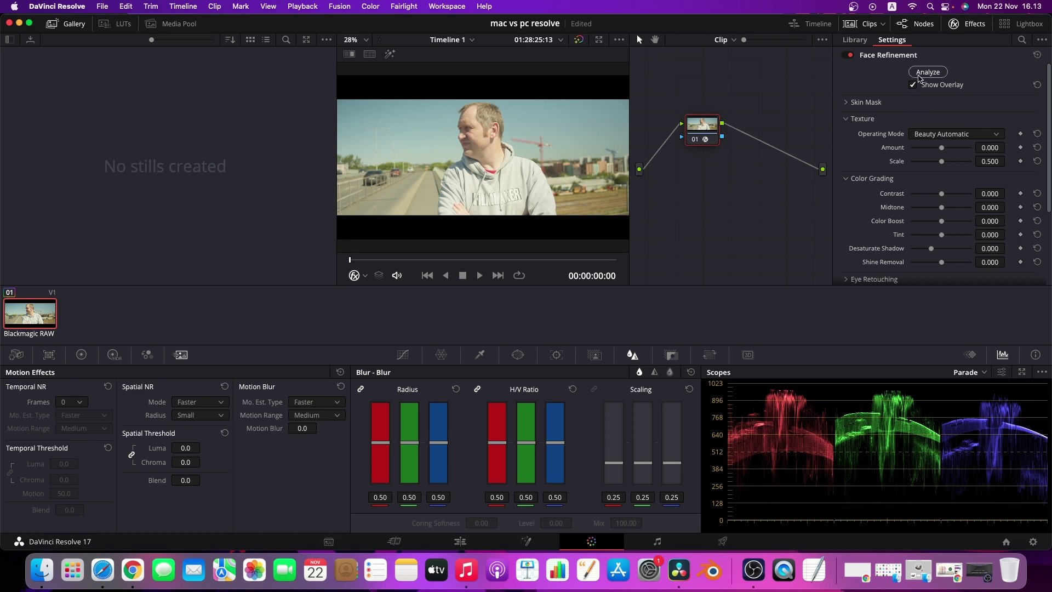
left_click(918, 75)
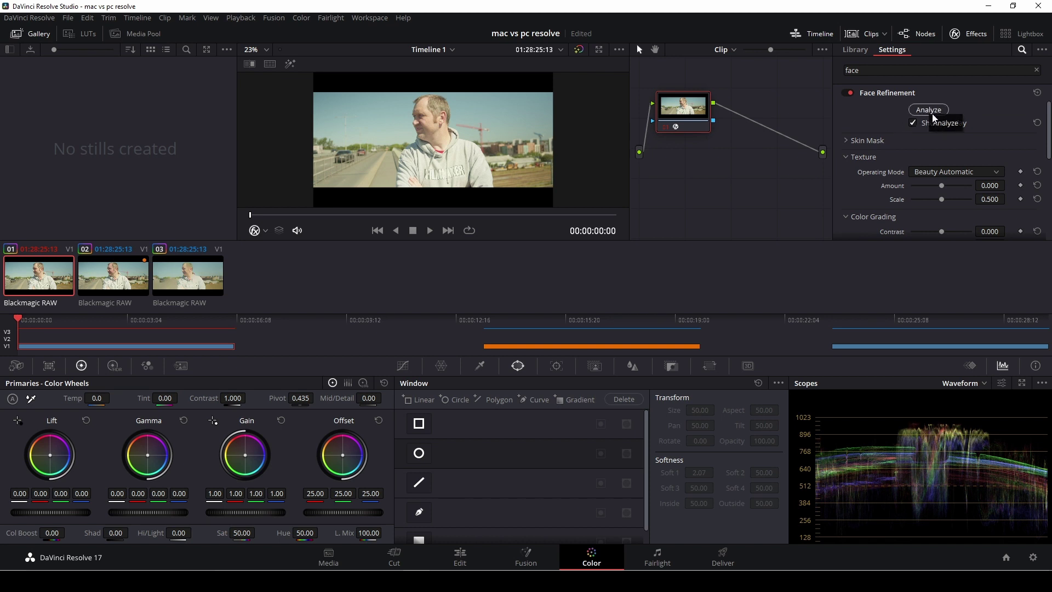
- Run Analyze in Face Refinement and let the Face Analysis dialog track the face through the clip
left_click(934, 110)
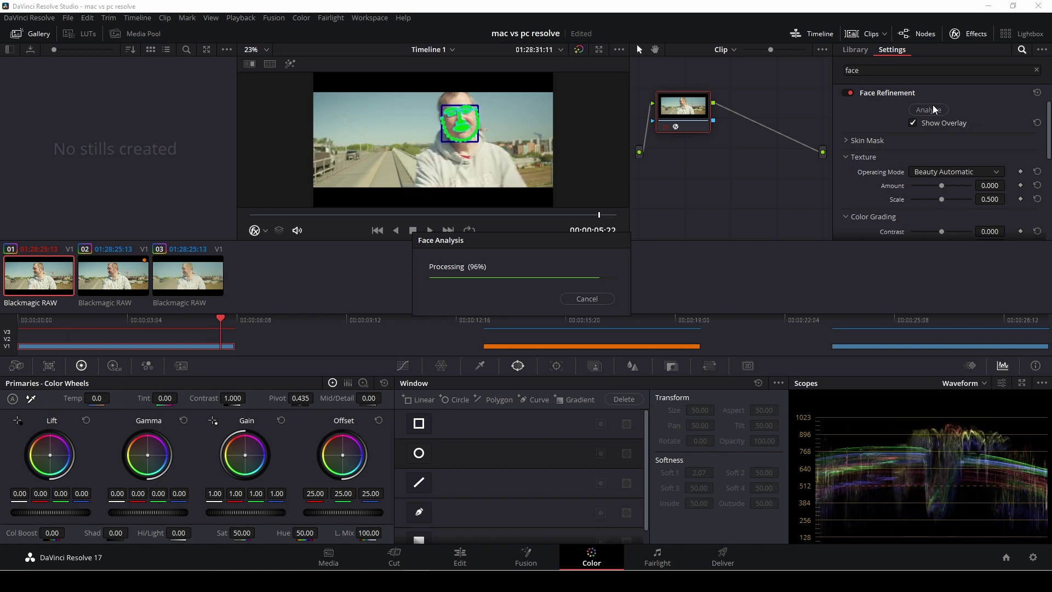
left_click(933, 110)
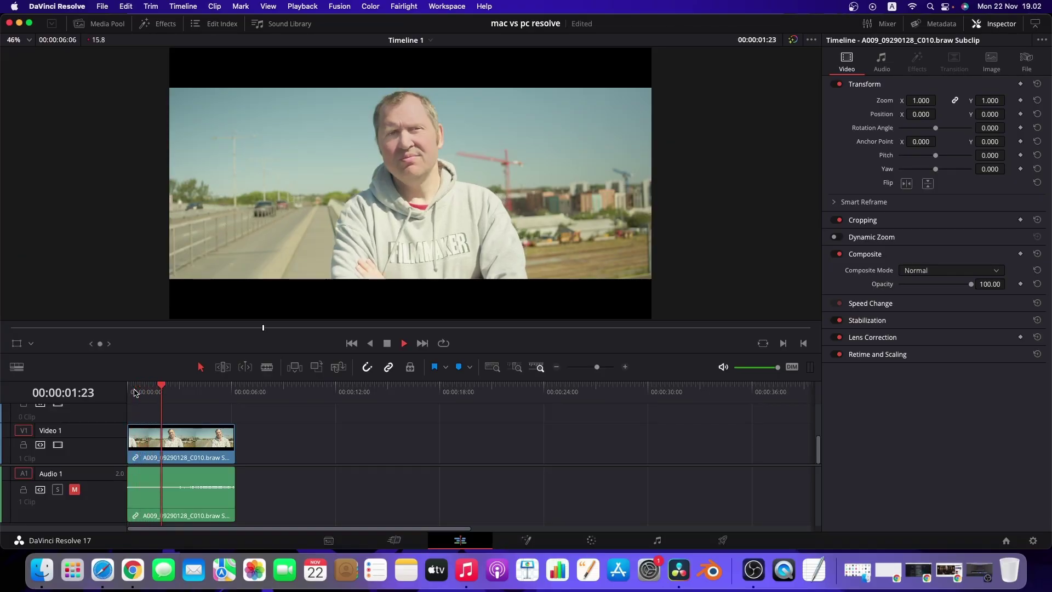
- Replay the clip from its start
key("space")
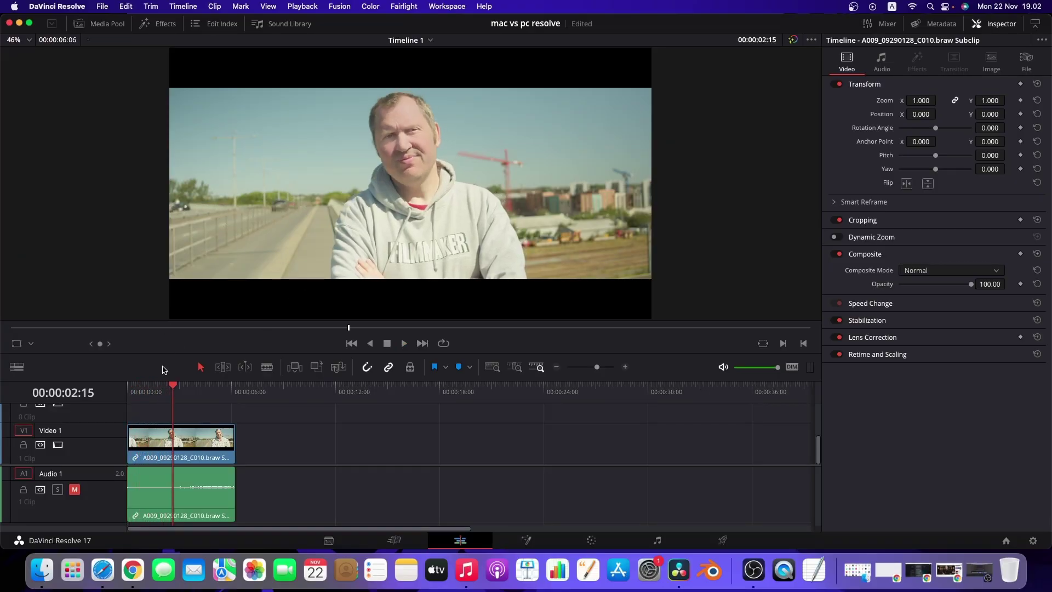
key("Home")
key("space")
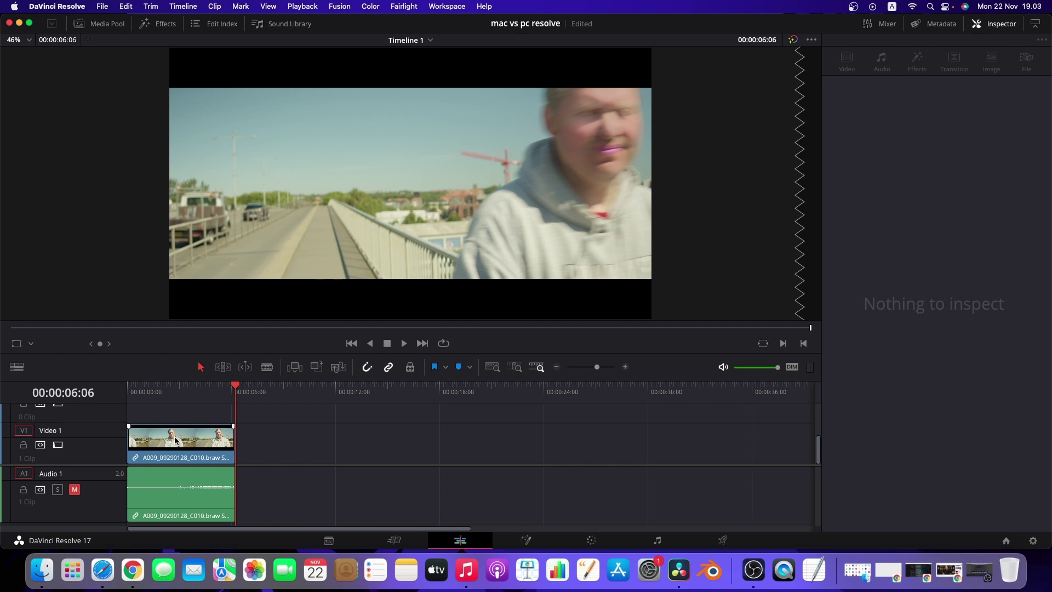
- Set Playback > Render Cache to Smart and replay the clip from the start
left_click(304, 8)
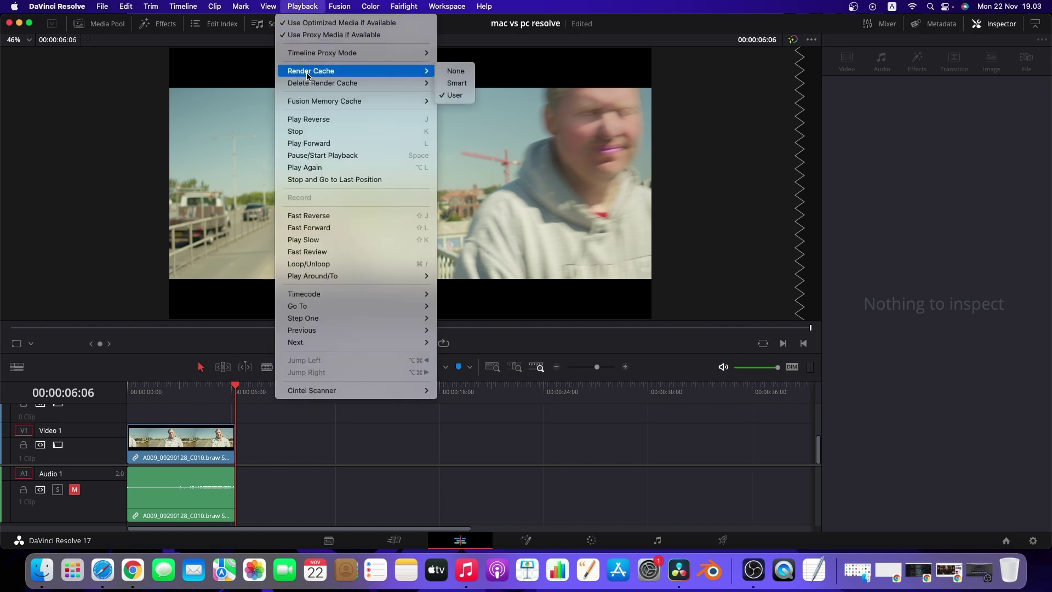
mouse_move(308, 83)
left_click(457, 82)
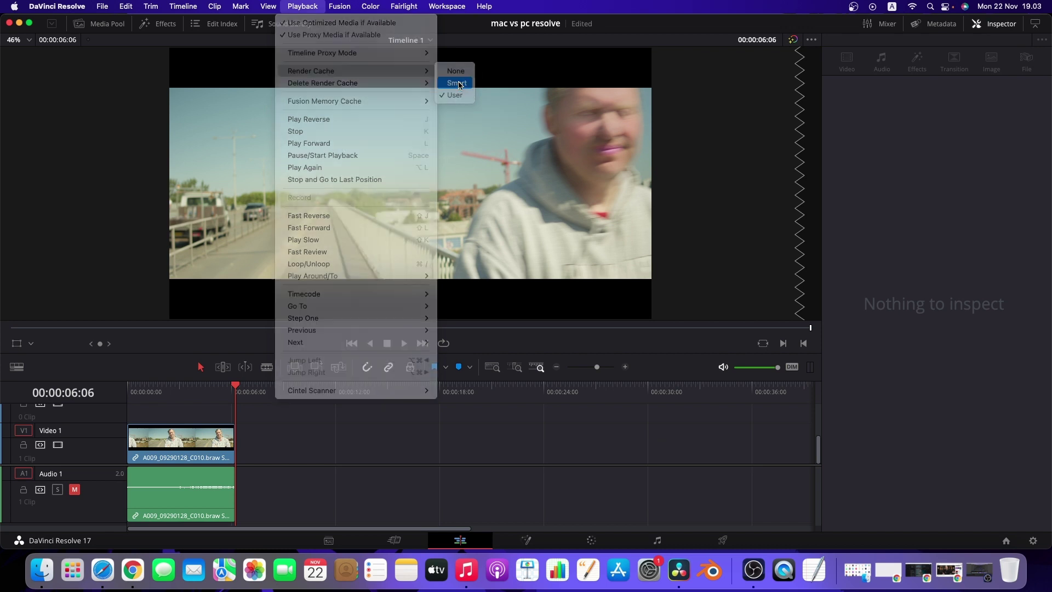
left_click(135, 395)
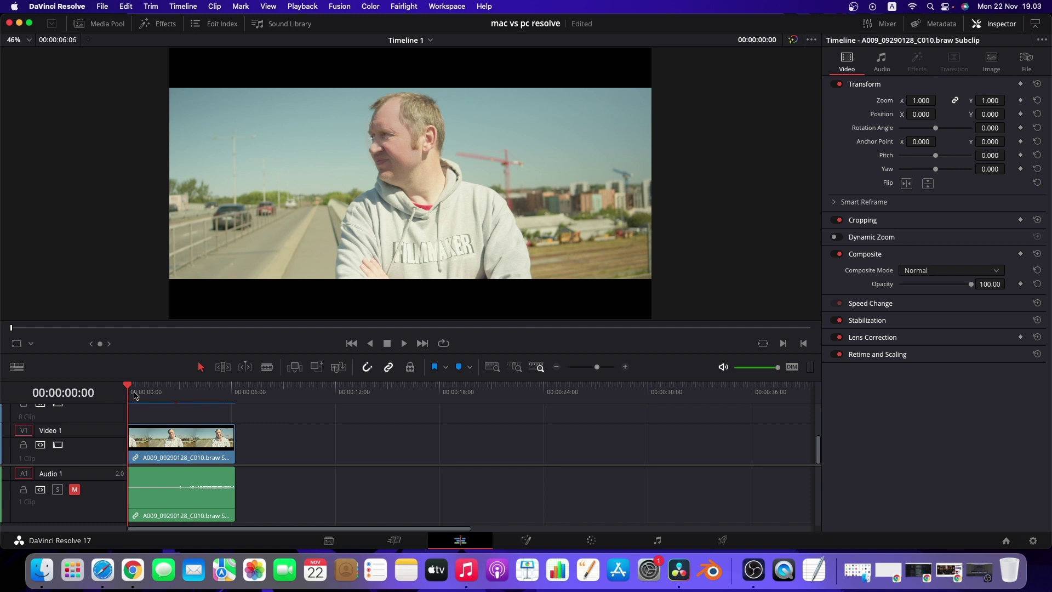
key("space")
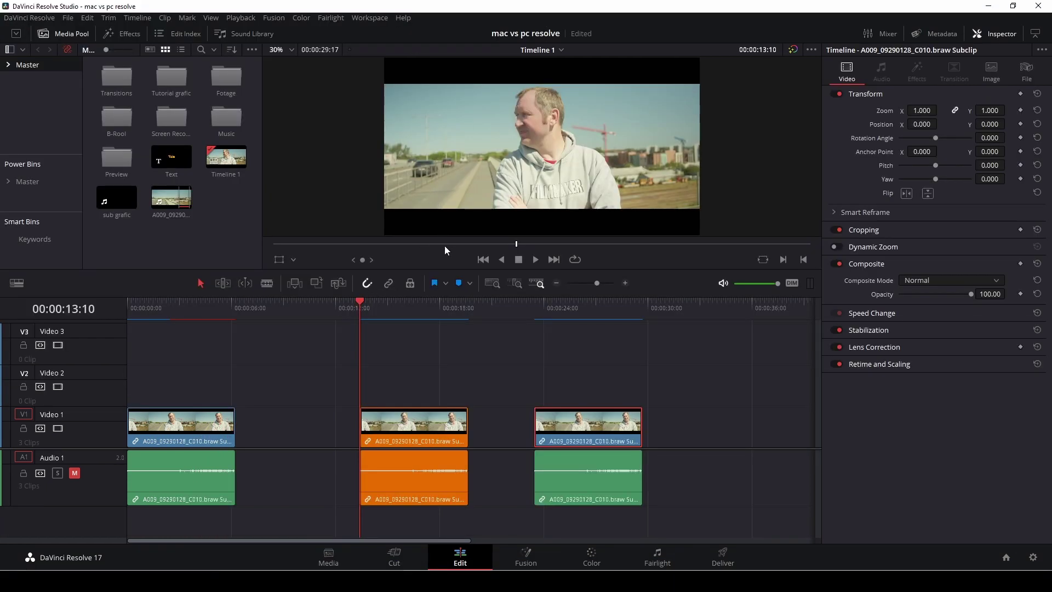
key("space")
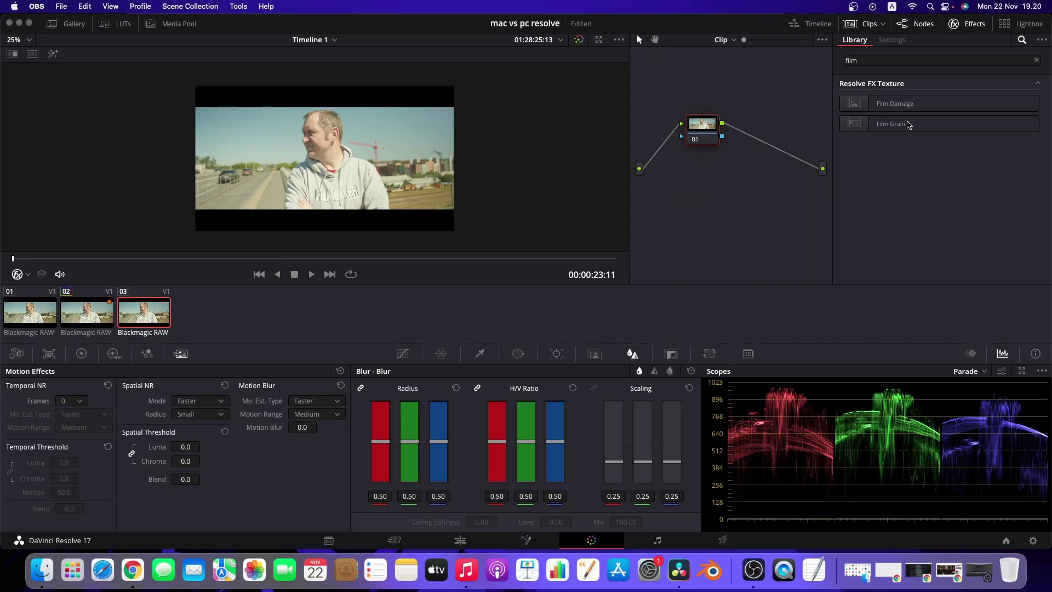
- Apply Film Damage to node 01 and play the clip on the Color page
left_click(898, 103)
left_click_drag(901, 103, 721, 130)
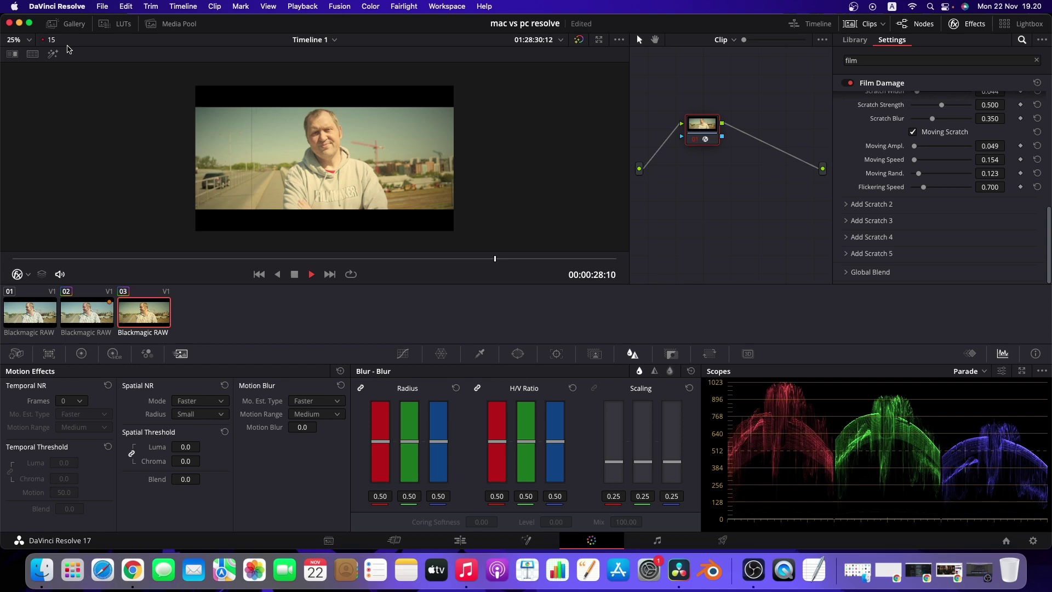
key("space")
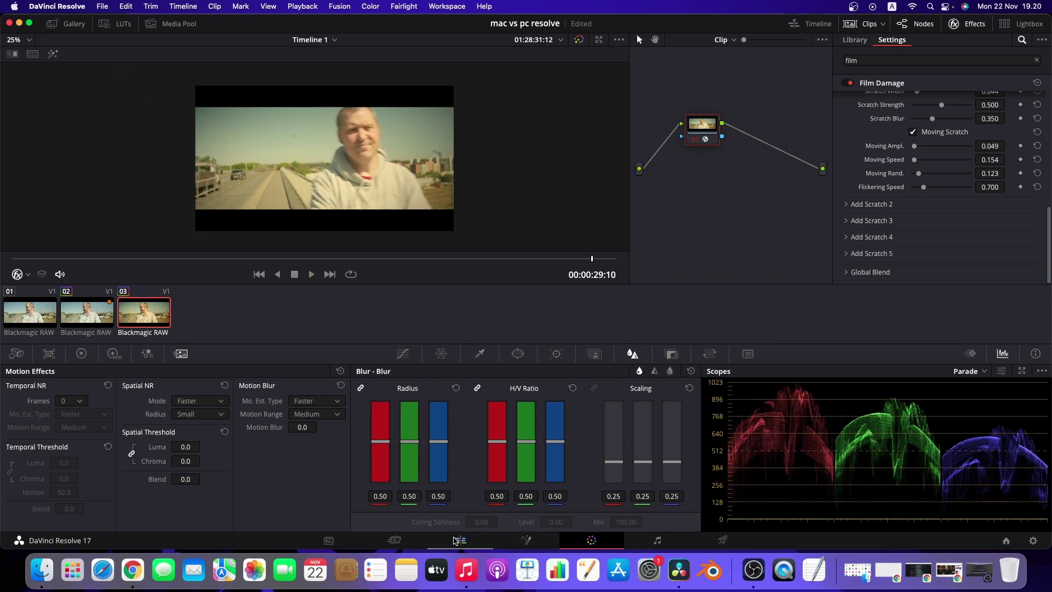
- On the Edit page, play the third clip from 23:11
left_click(456, 540)
left_click_drag(637, 389, 535, 389)
key("space")
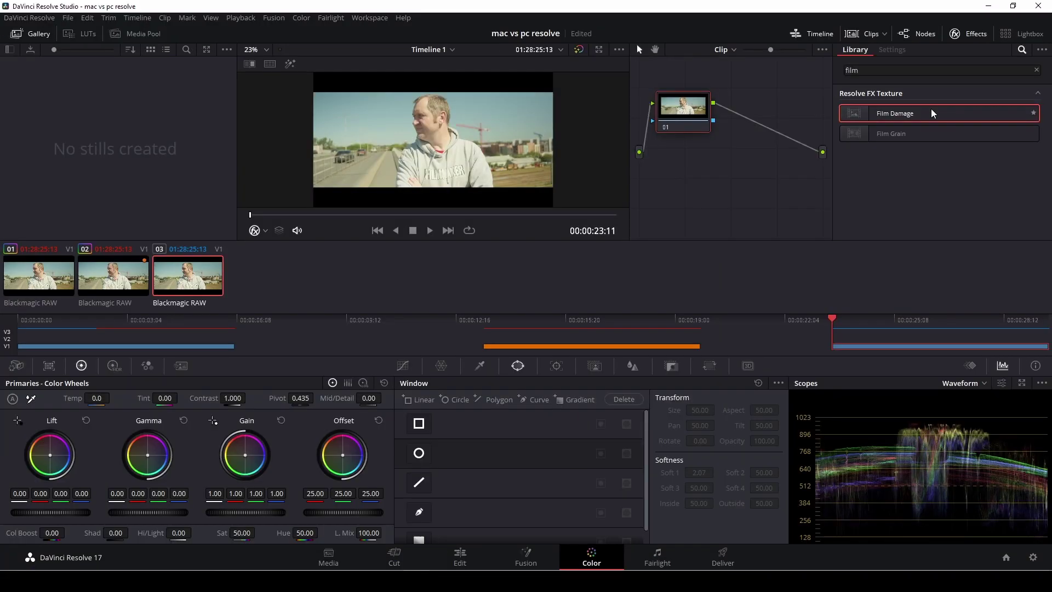
- Apply Film Damage to node 01 and briefly play the third clip
left_click_drag(929, 110, 689, 113)
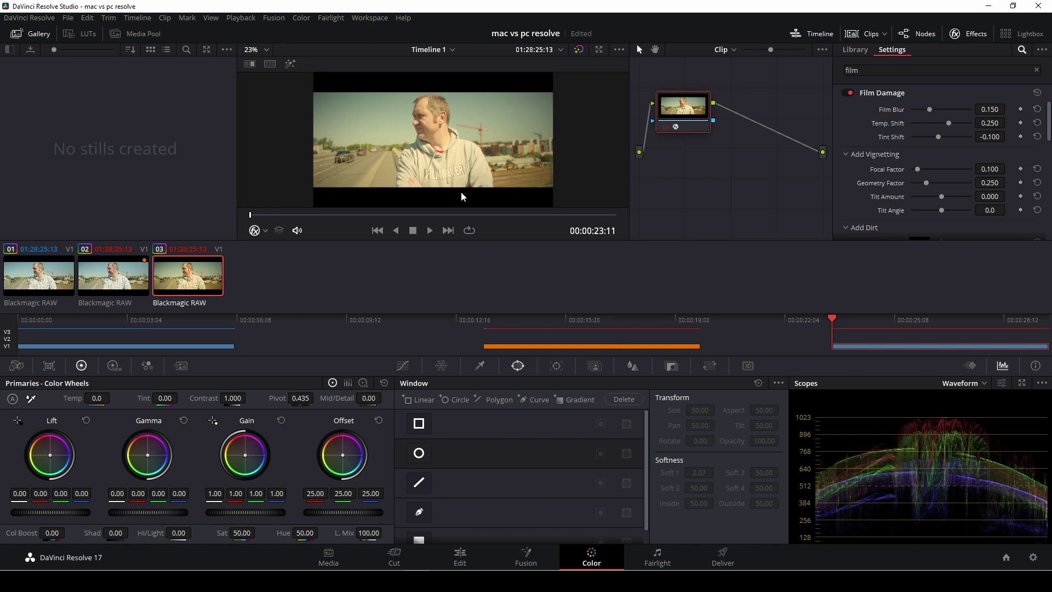
key("space")
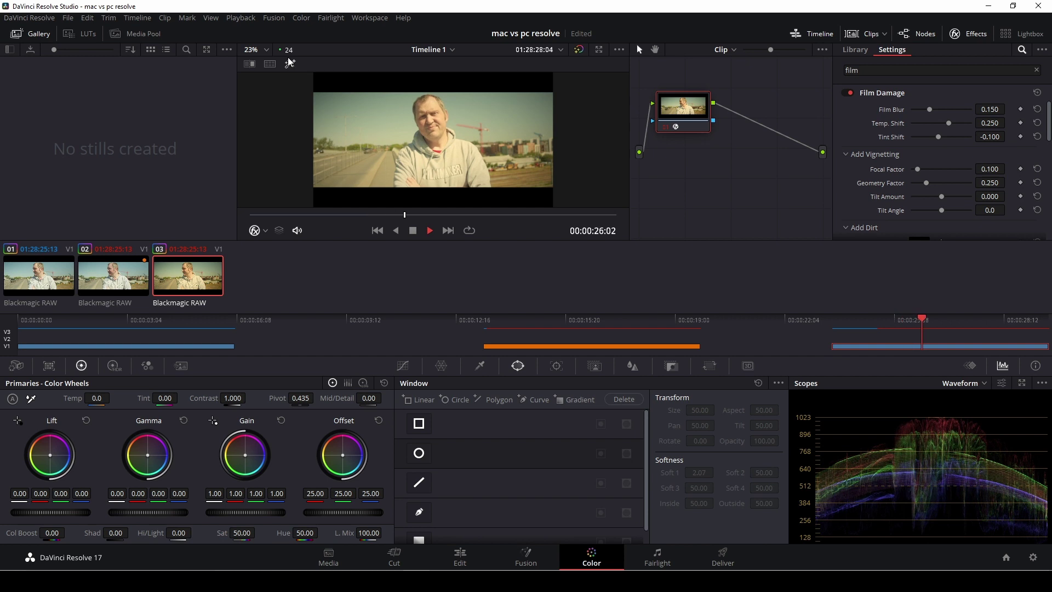
key("space")
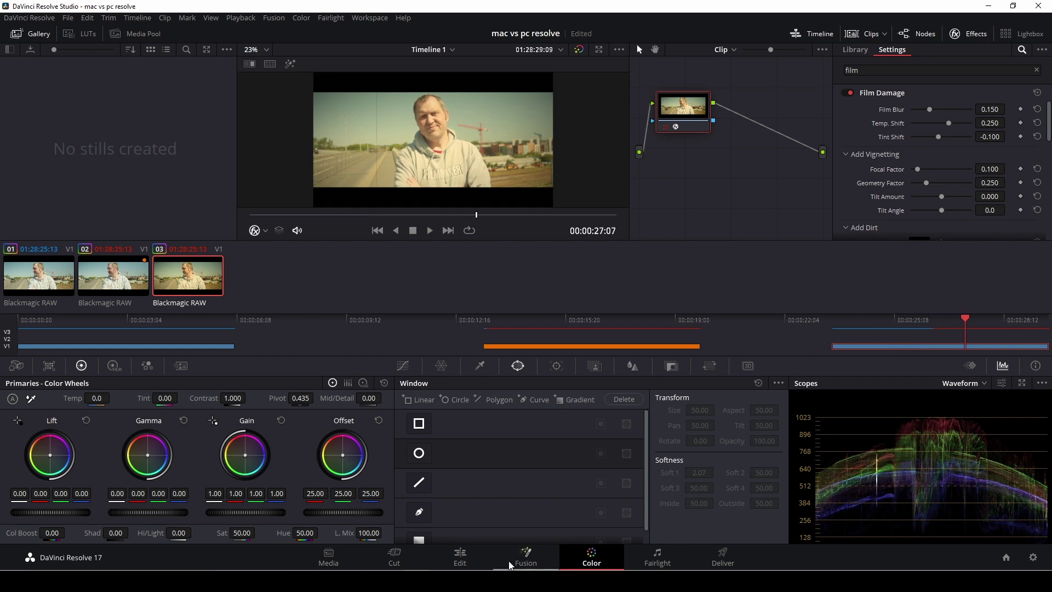
- On the Edit page, set Render Cache to None and replay the clip from about 23:02
left_click(460, 555)
left_click(534, 309)
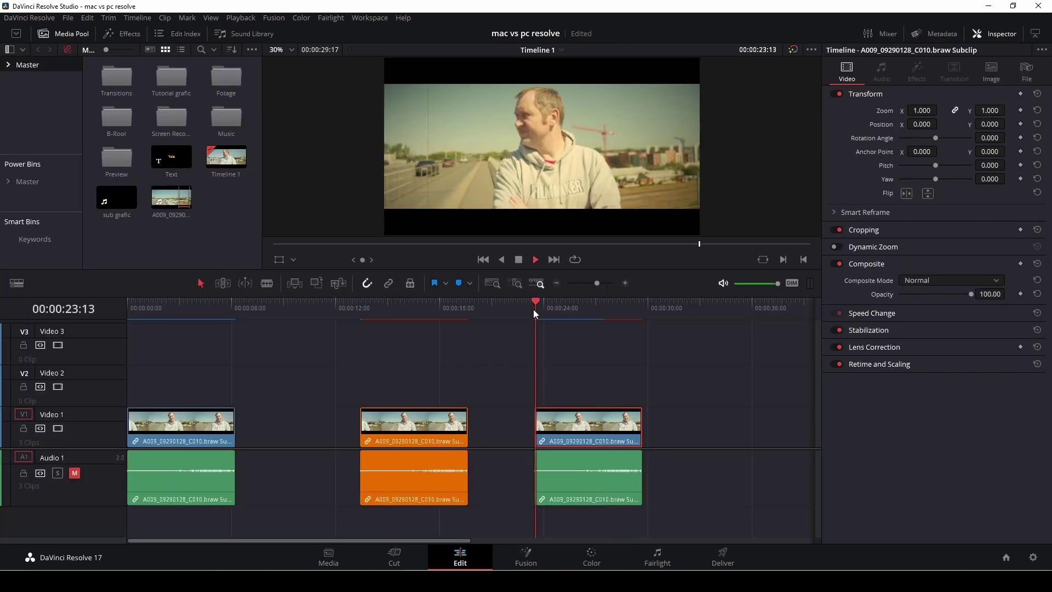
left_click(273, 19)
mouse_move(251, 18)
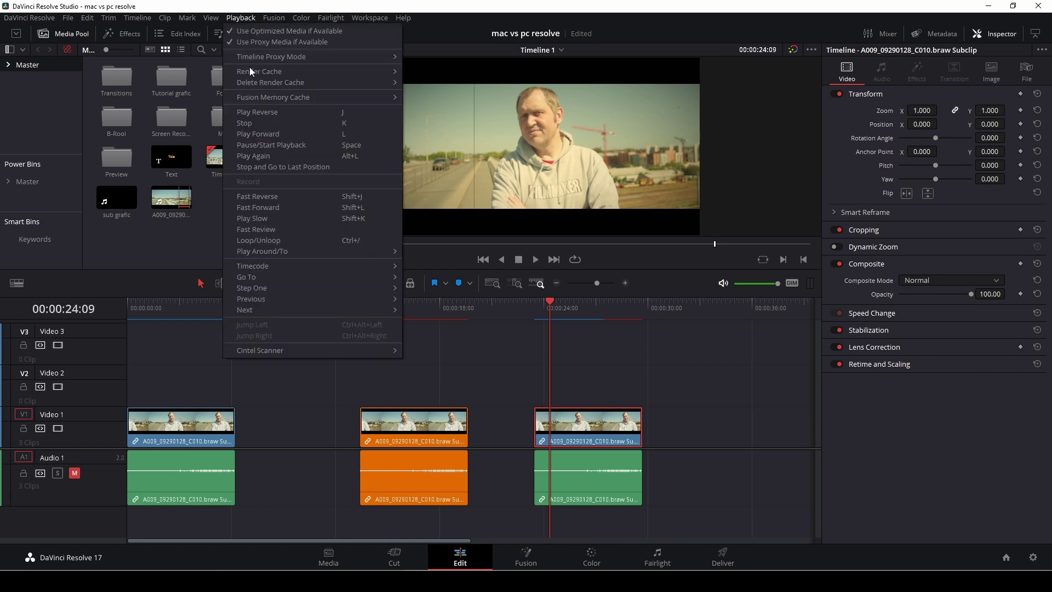
mouse_move(249, 71)
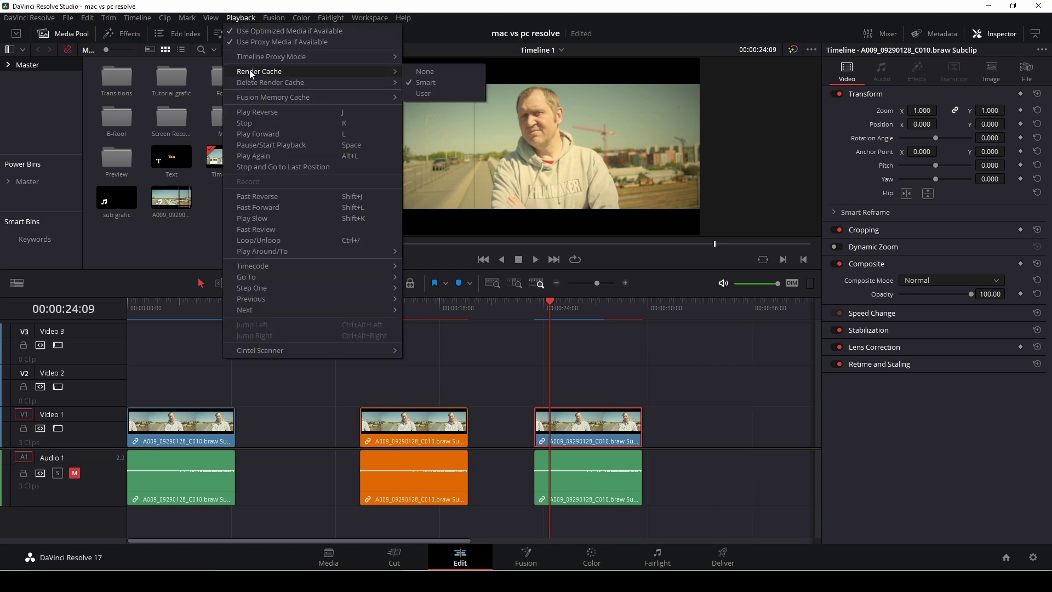
left_click(424, 72)
left_click(531, 308)
key("space")
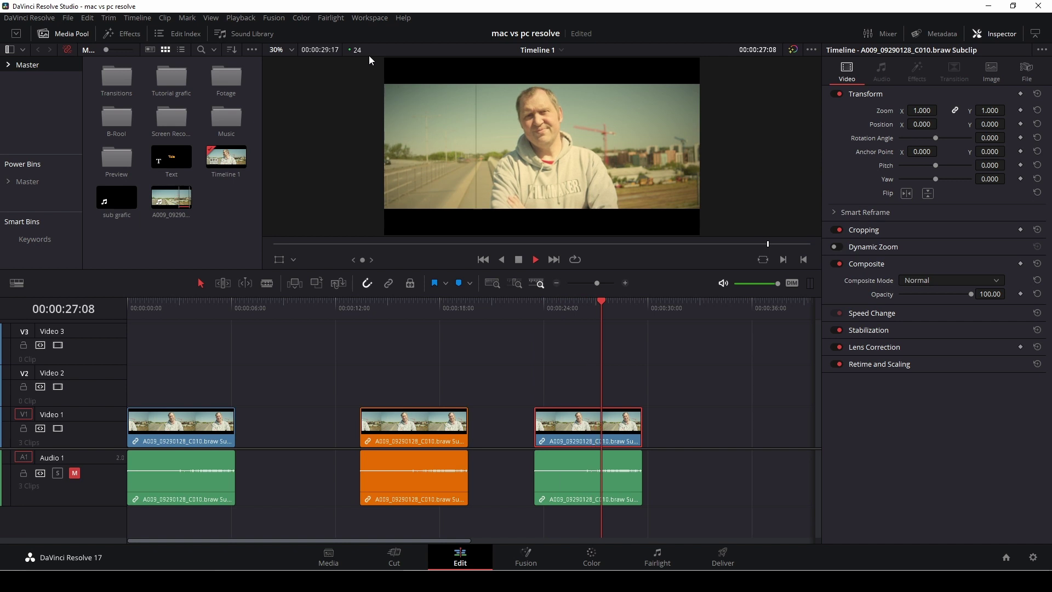
key("space")
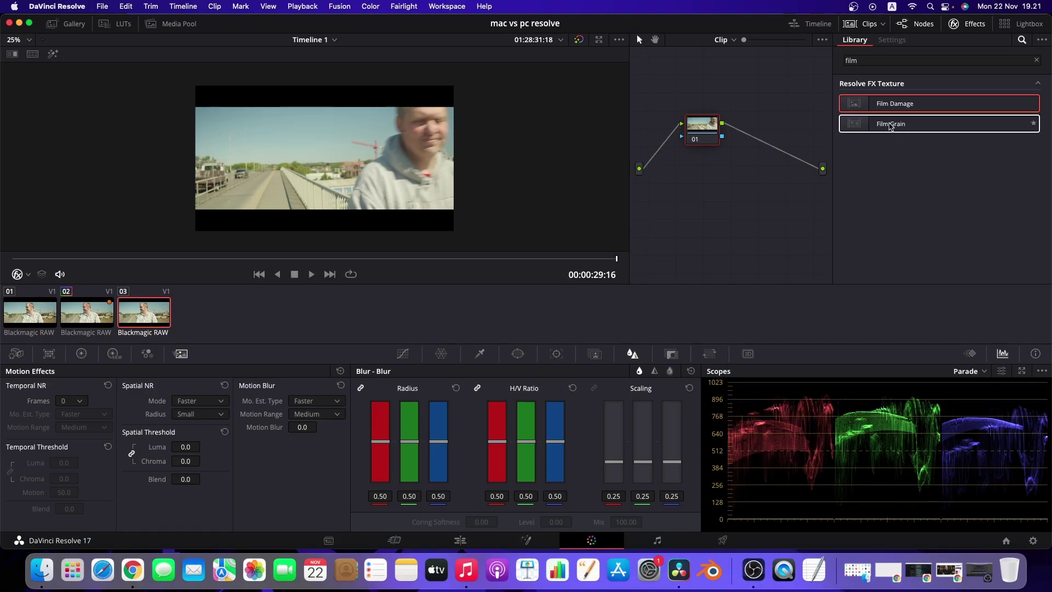
- Apply Film Grain to node 01, preview Grain Only, max out texture, and return to the first frame
left_click_drag(896, 131, 704, 135)
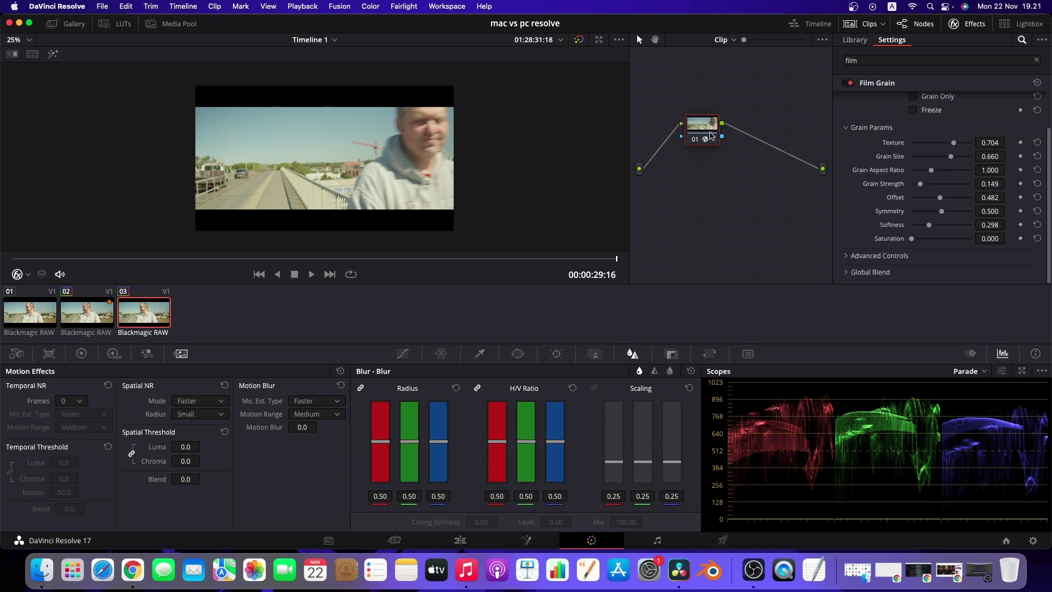
scroll(884, 189, "up", 3)
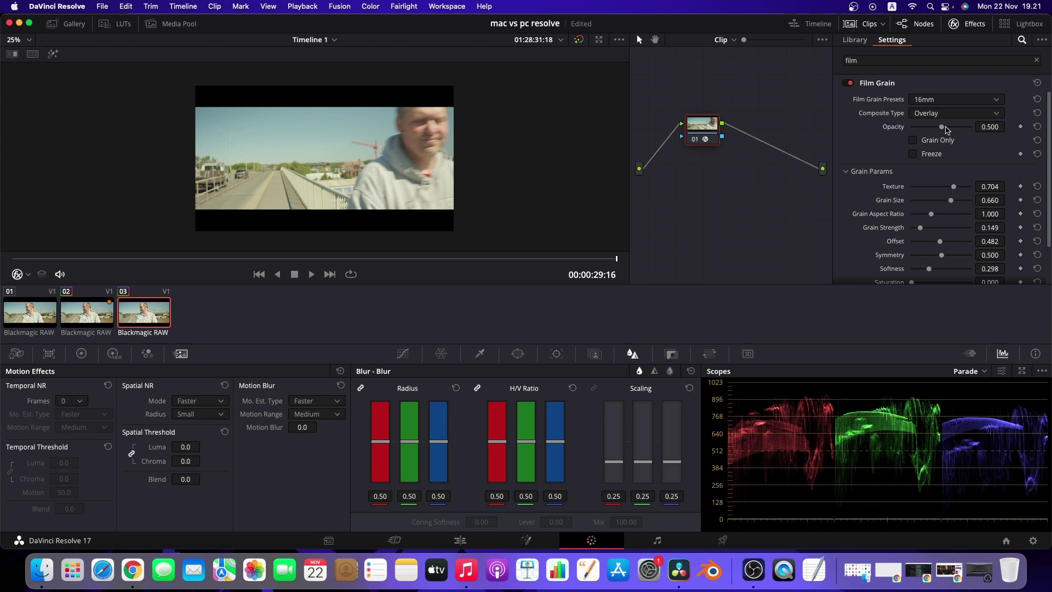
left_click(913, 140)
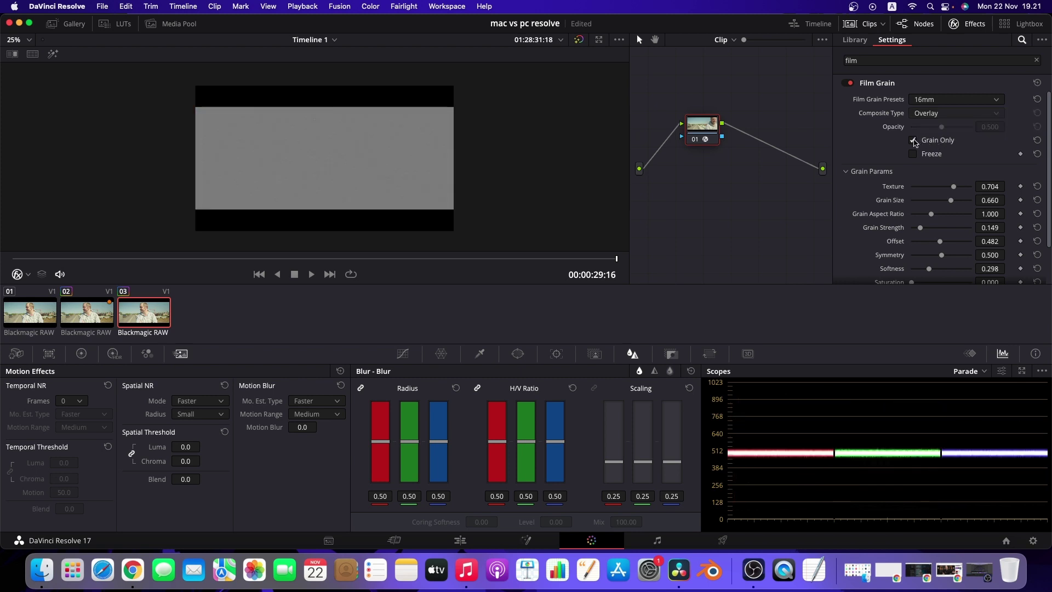
left_click(914, 141)
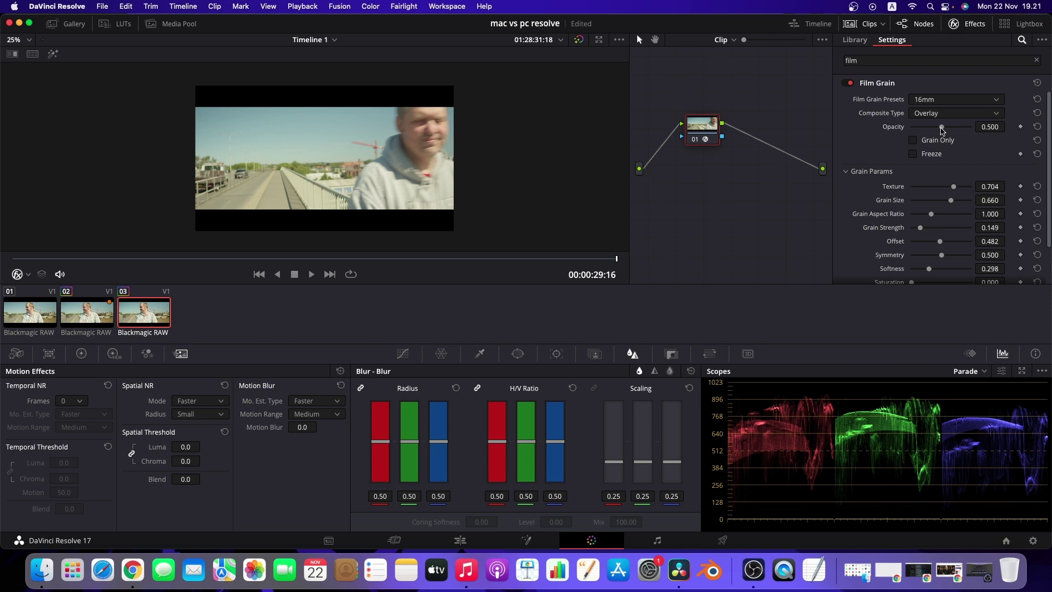
left_click_drag(954, 190, 974, 233)
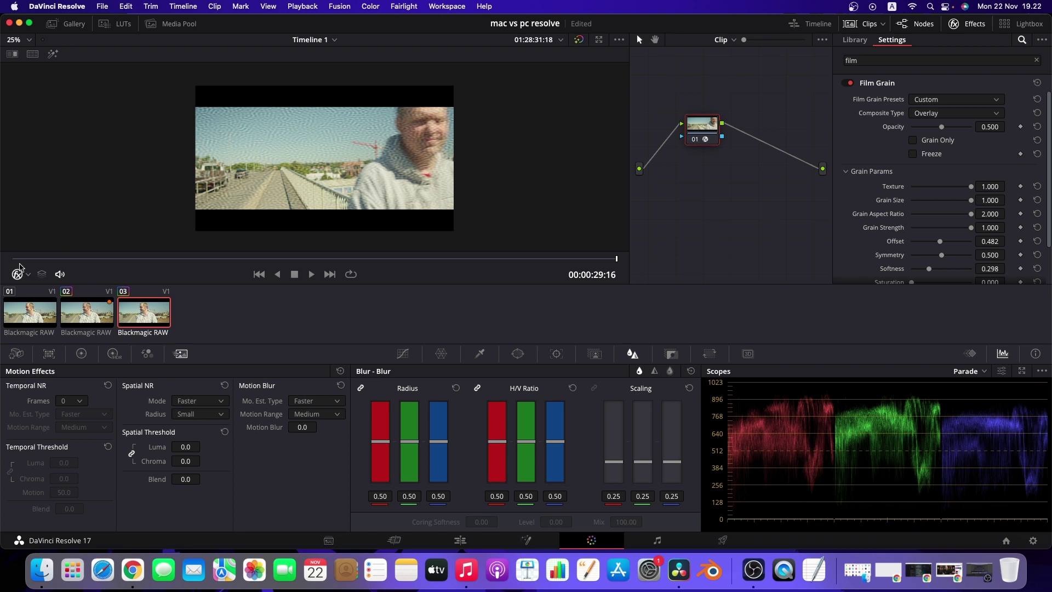
left_click_drag(18, 265, 7, 262)
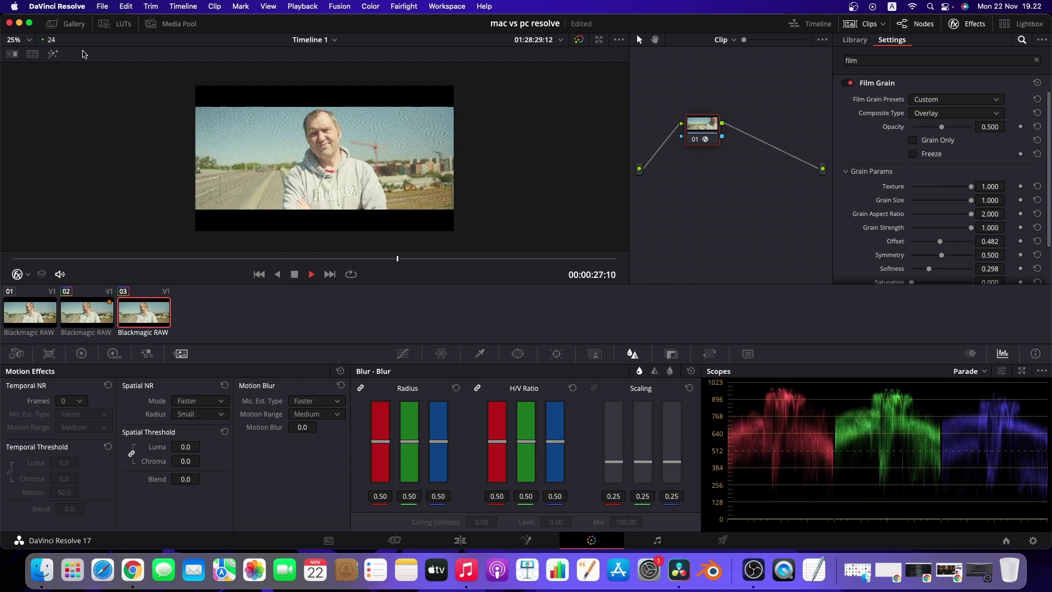
- Stop playback, then apply Film Grain to node 01 of the PC project's clip
key("space")
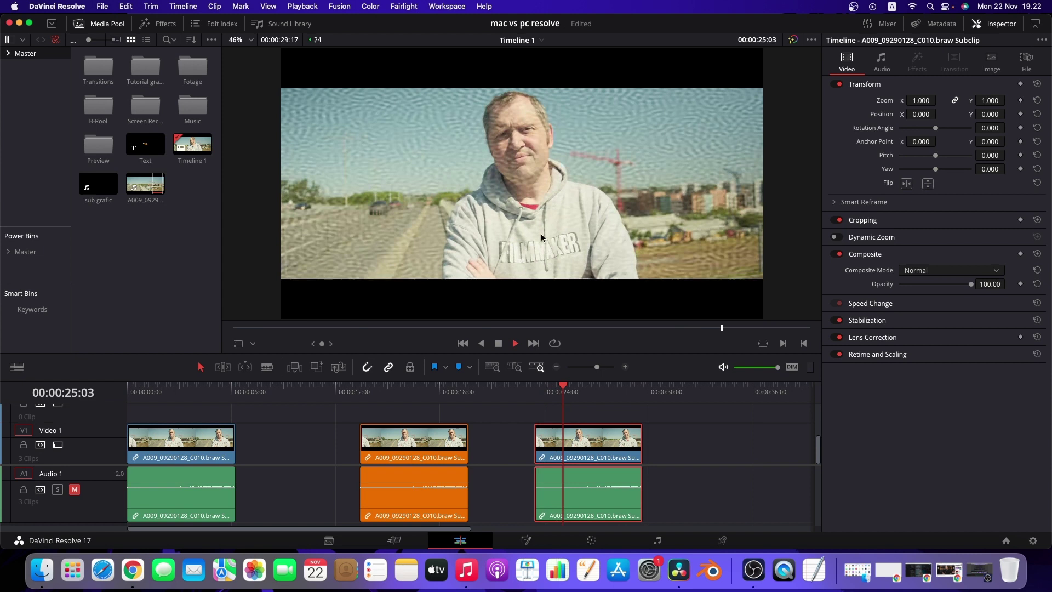
key("space")
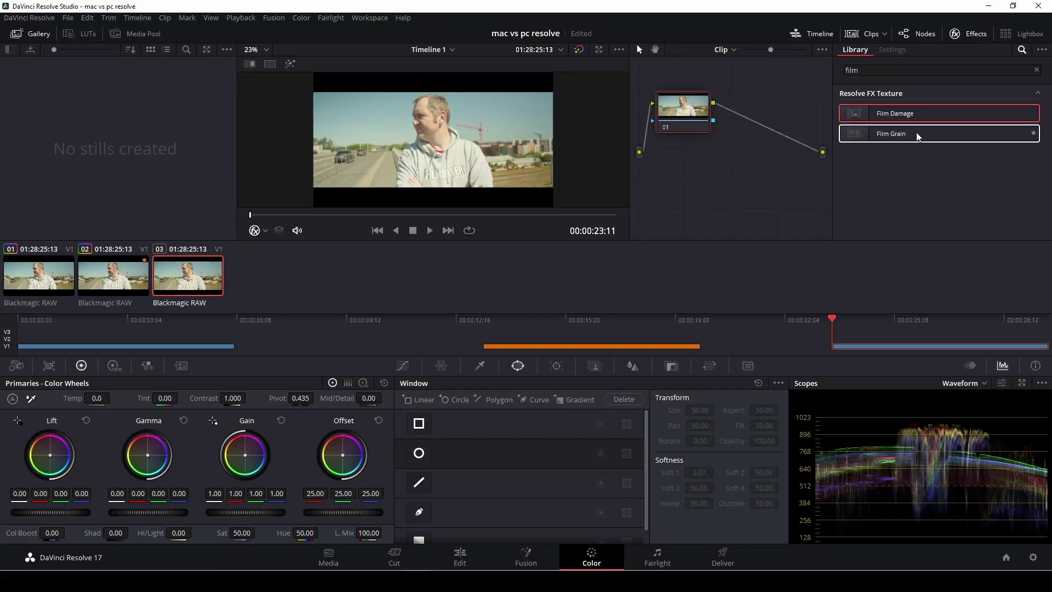
left_click_drag(916, 133, 682, 113)
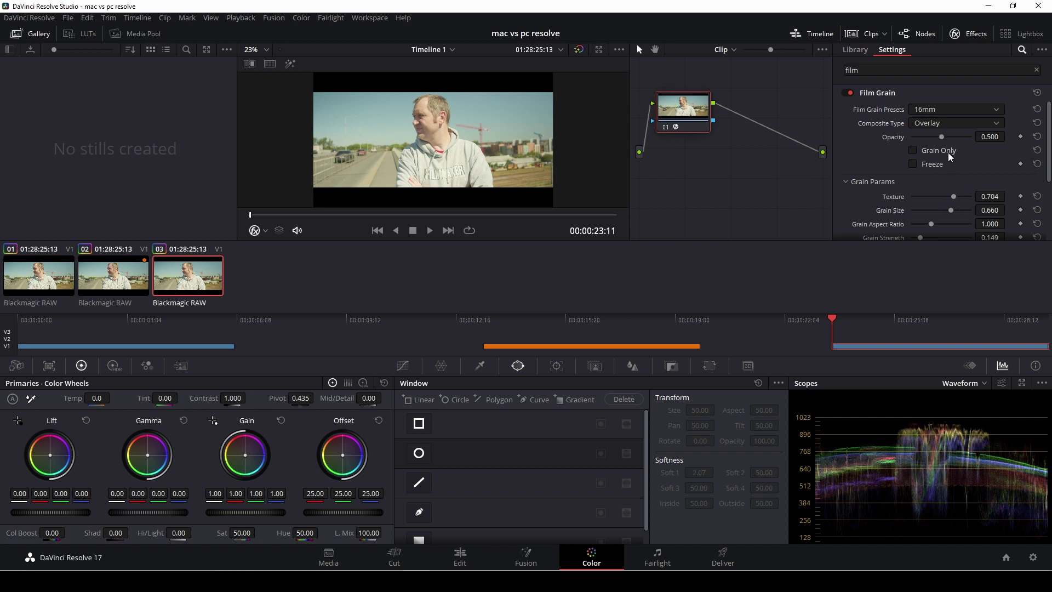
- Max out grain texture, size and strength, then play the clip on the Edit page
scroll(940, 156, "down", 3)
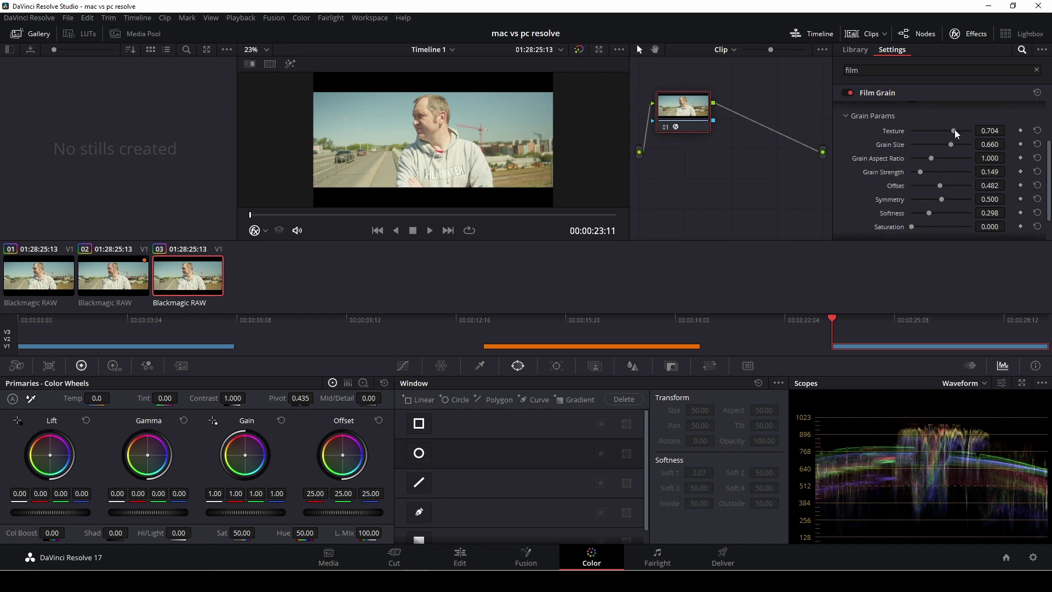
mouse_move(955, 133)
left_mouse_down()
mouse_move(973, 132)
mouse_move(977, 154)
left_mouse_up()
left_click_drag(923, 174, 1002, 171)
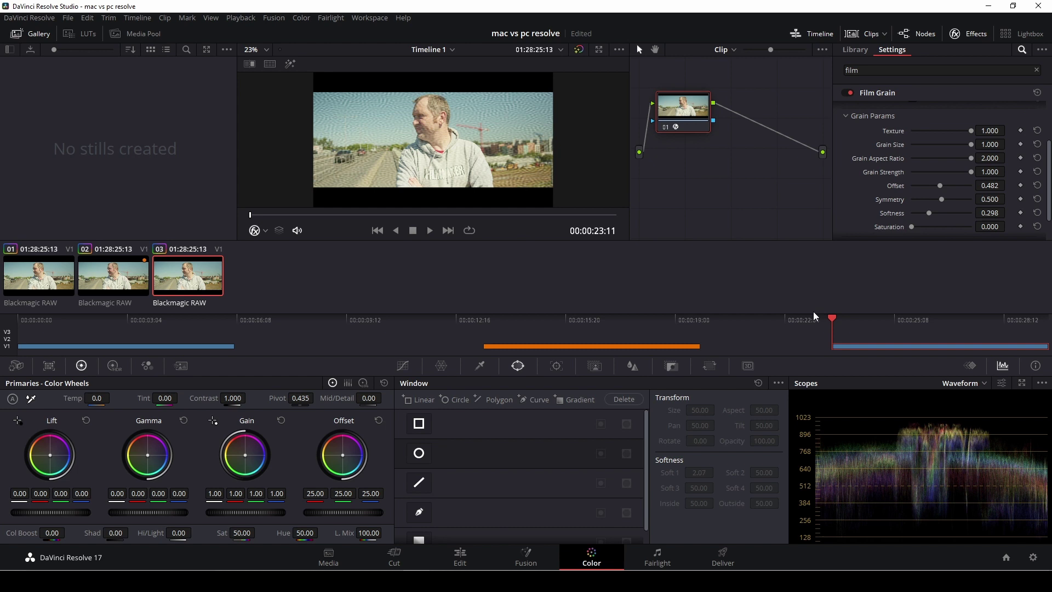
key("shift+4")
key("space")
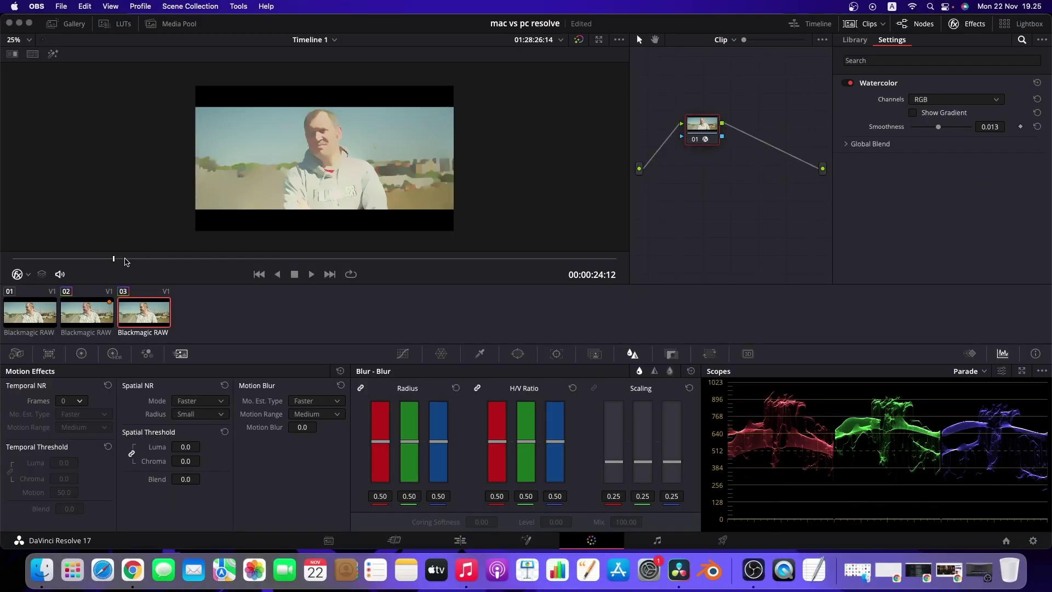
- Jump to the watercolor clip's first frame and step forward two frames
left_click(15, 264)
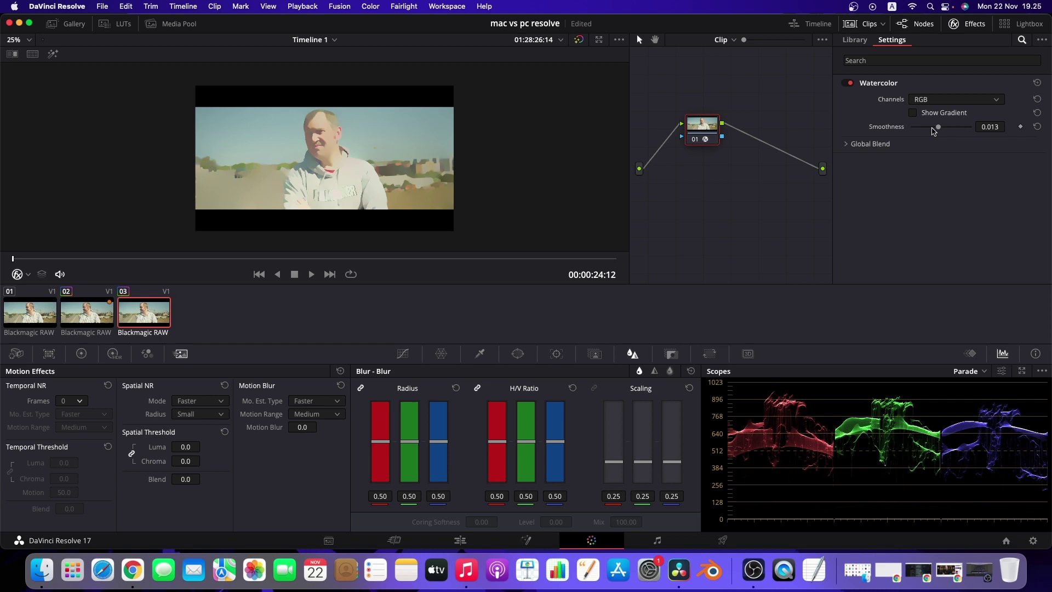
key("shift+Left")
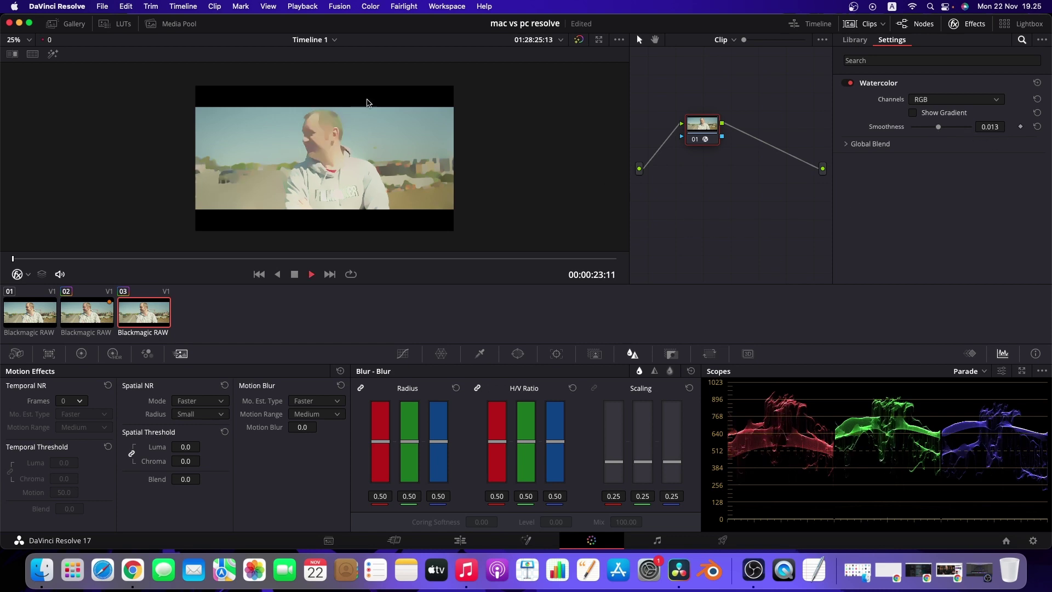
key("Right")
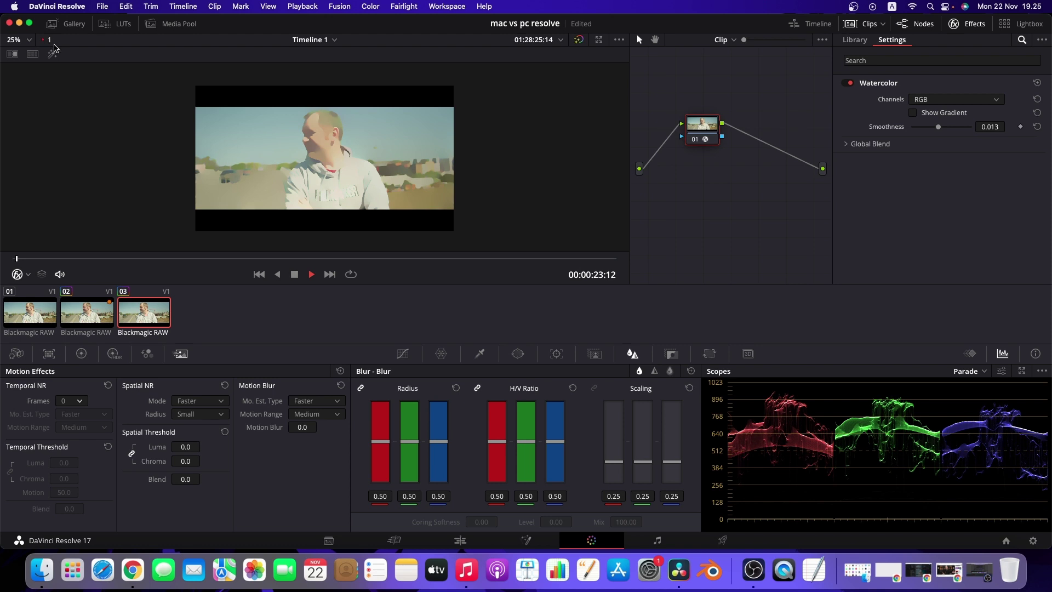
key("Right")
key("Right")
key("Right")
- On the Edit page, advance two more frames, then return to 00:00:23:11
left_click(460, 540)
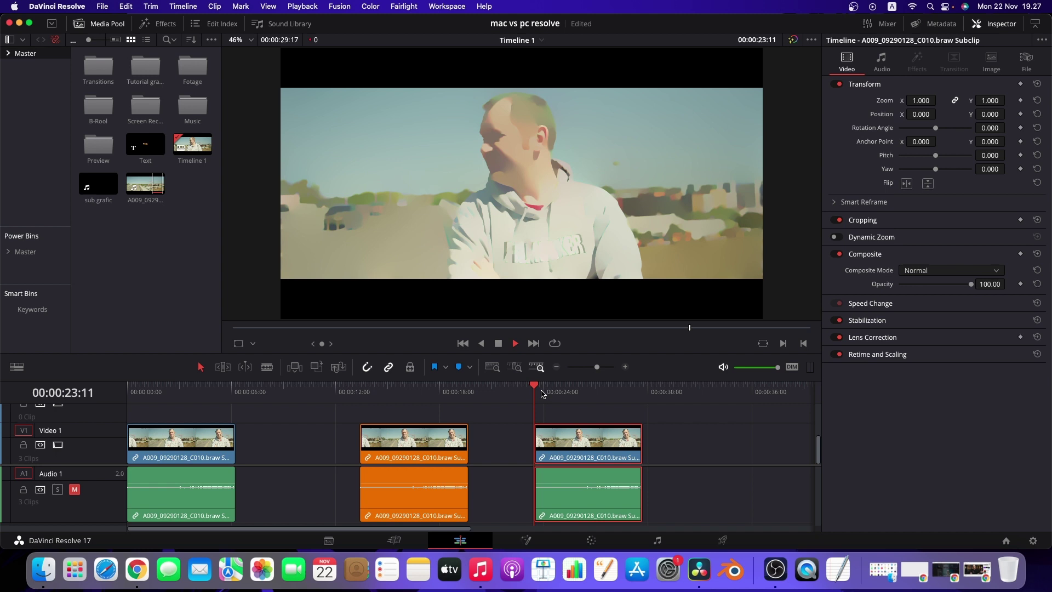
key("Right")
key("Right")
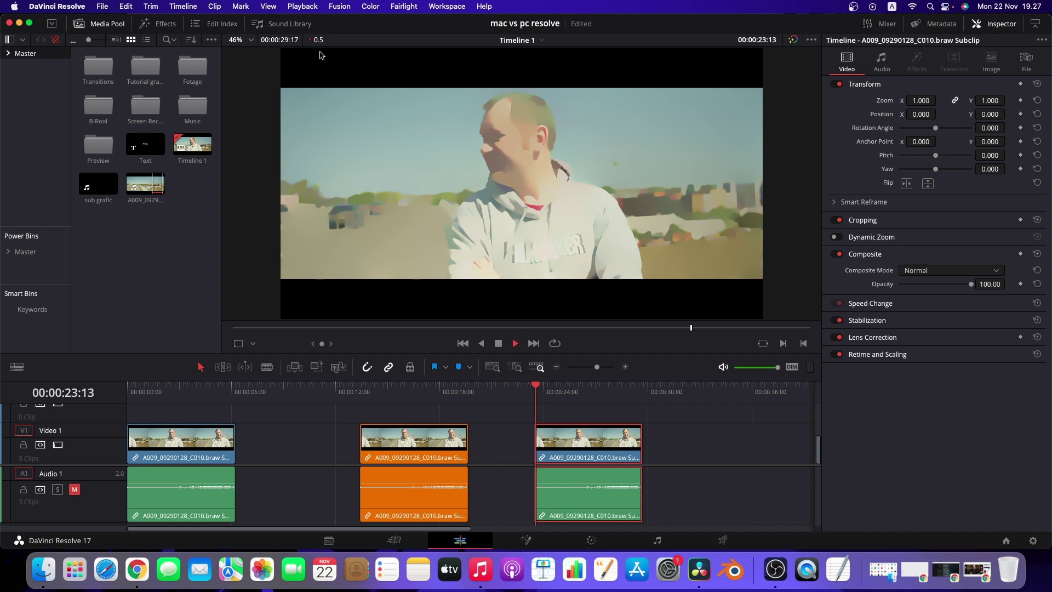
key("Right")
key("Right")
left_click(534, 389)
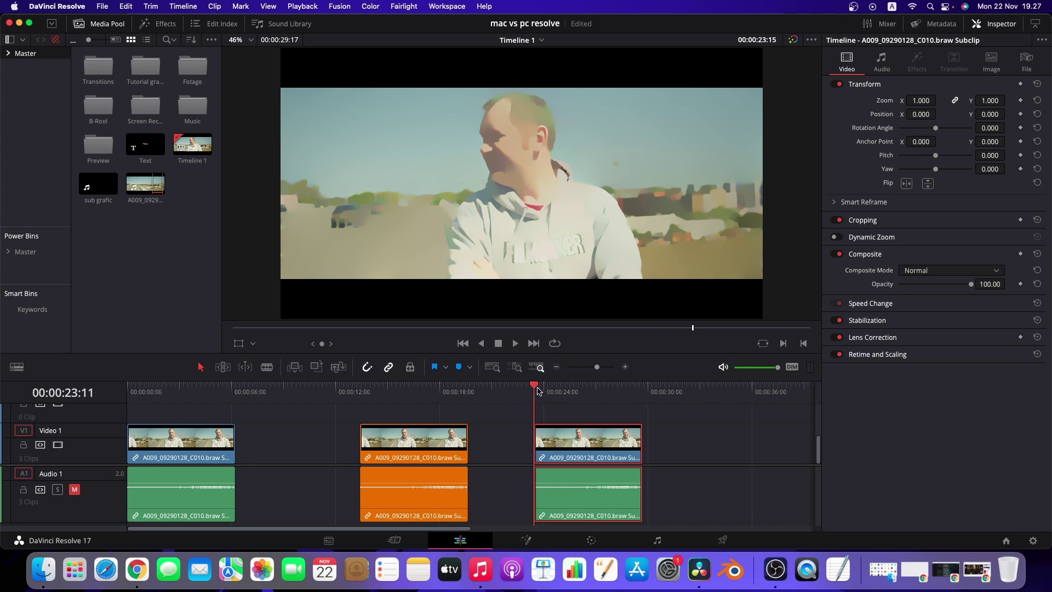
- Set Playback > Render Cache to Smart and play the watercolor clip
left_click(302, 6)
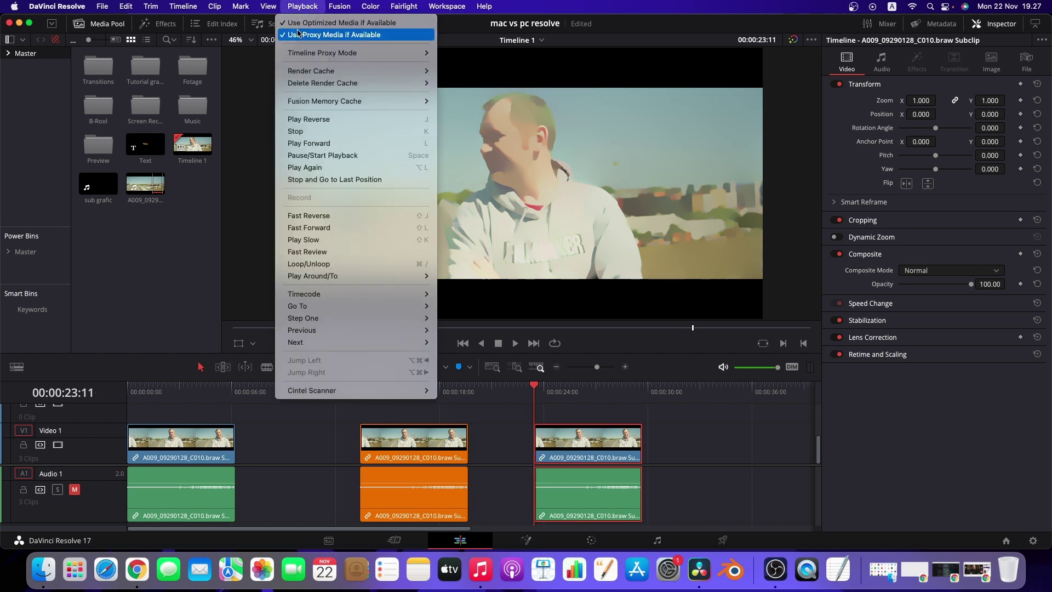
mouse_move(305, 82)
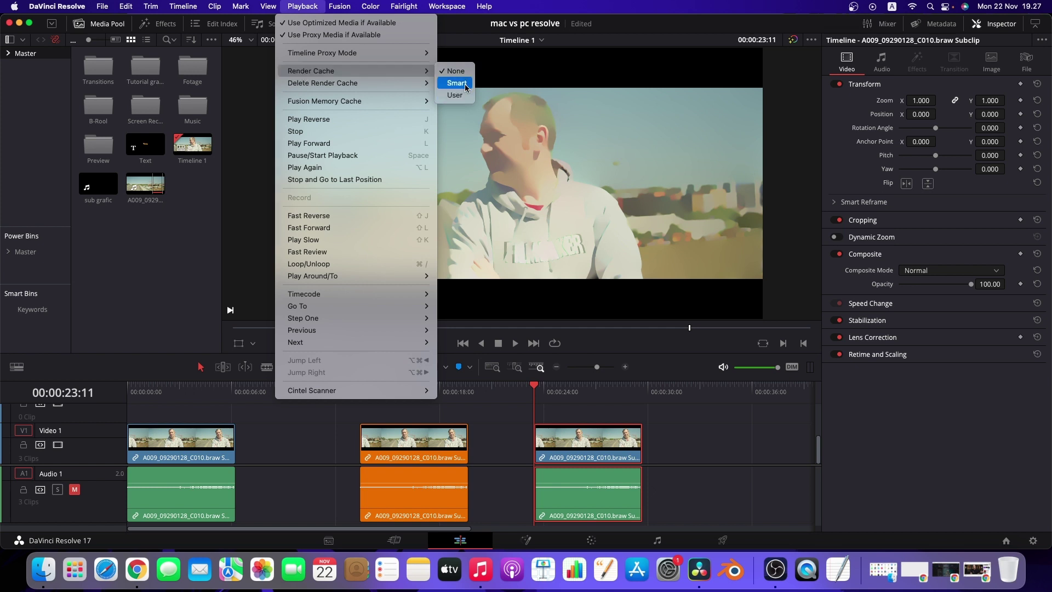
left_click(456, 83)
key("space")
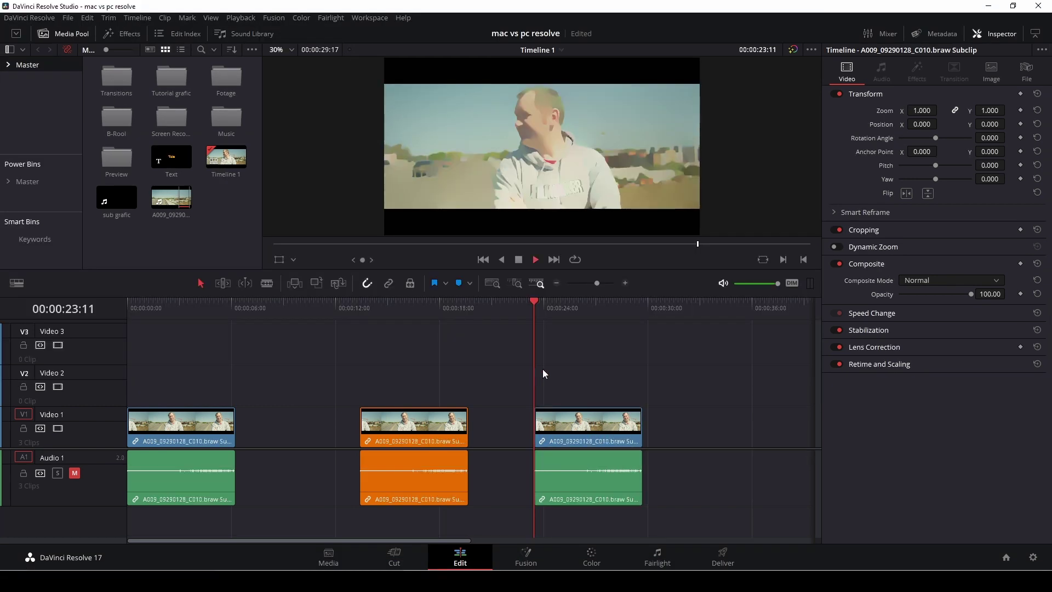
- Play the watercolor clip, switch Render Cache to Smart, and play it again
key("space")
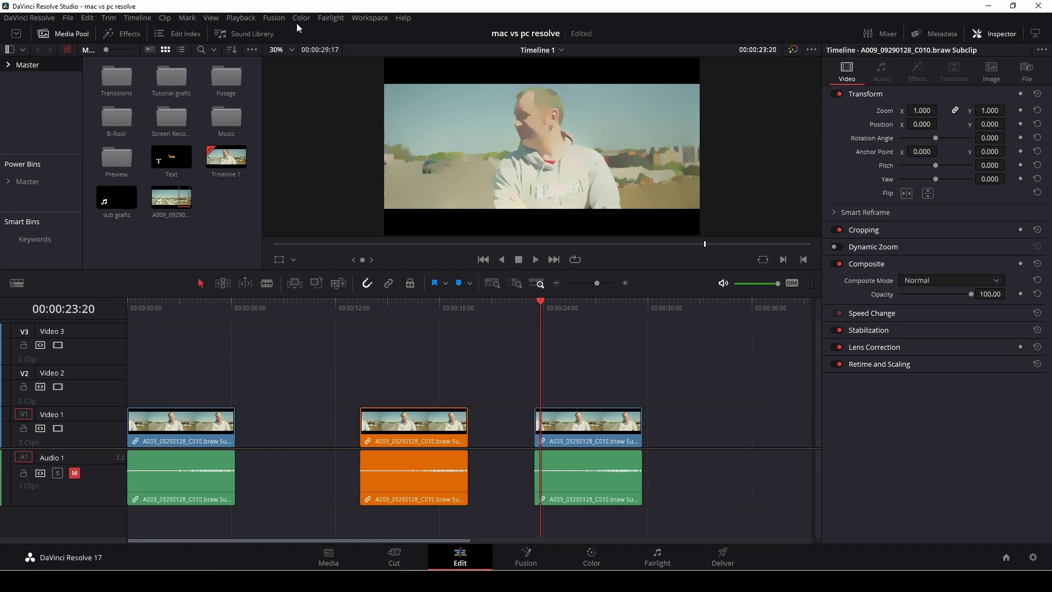
left_click(251, 17)
mouse_move(256, 71)
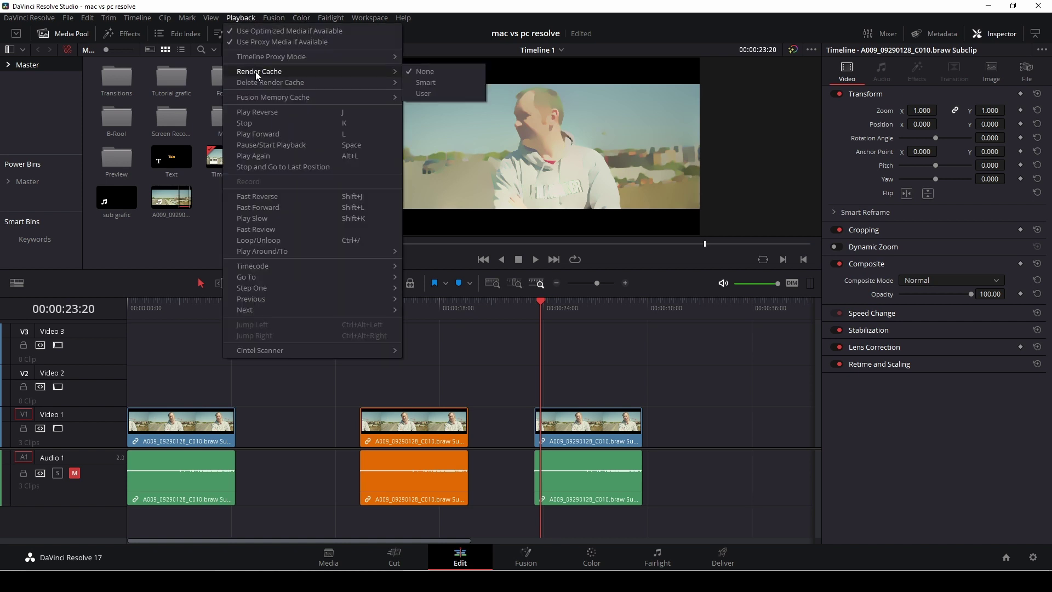
left_click(445, 82)
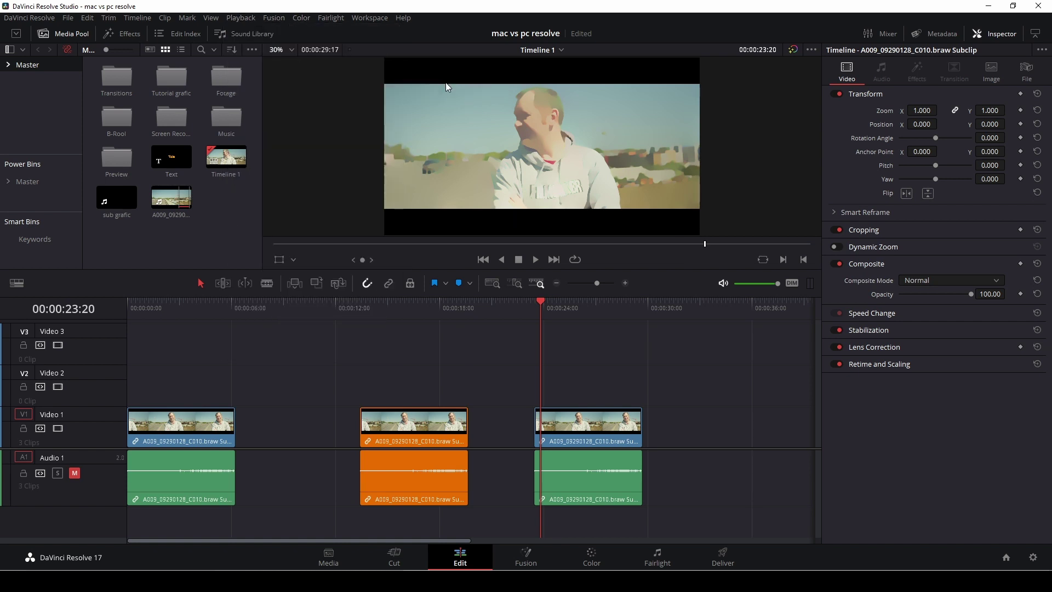
key("space")
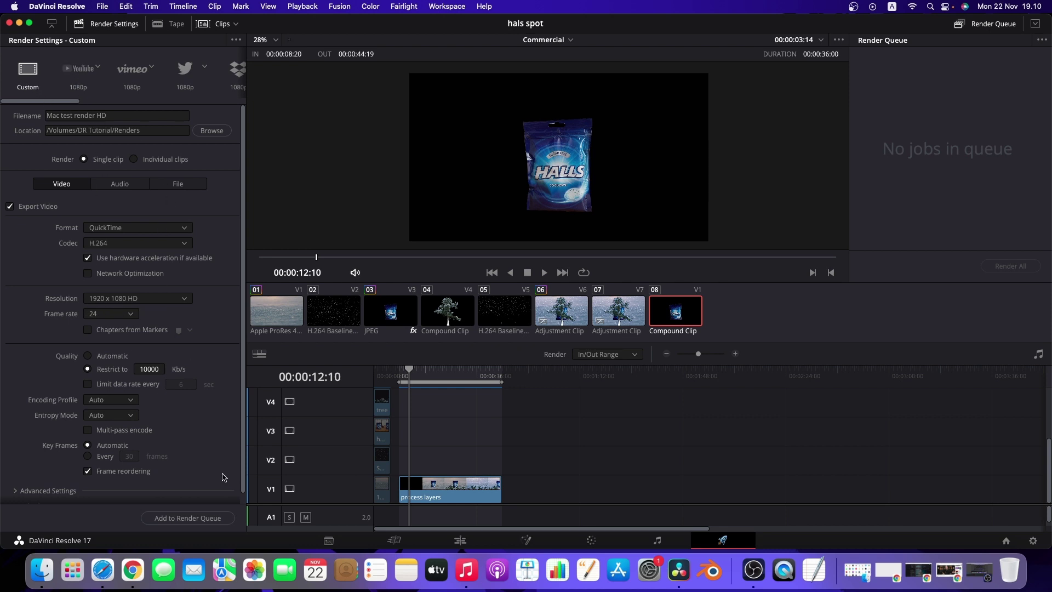
- Queue the 'Mac test render HD' export and render it
left_click(193, 520)
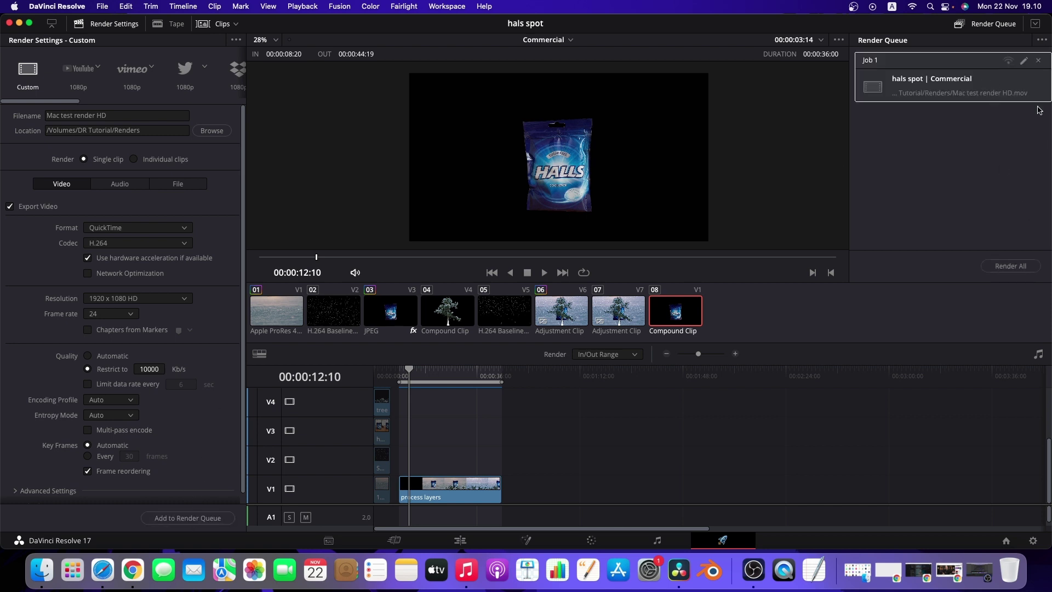
left_click(1002, 273)
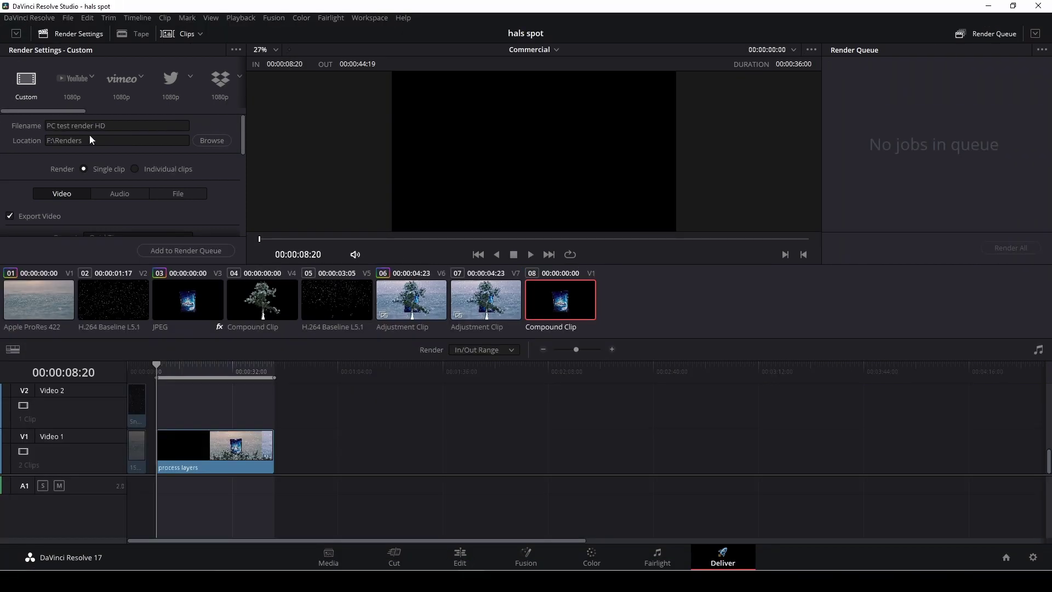
- Render the PC HD job, then queue the 'Mac test render 4K' job at 3840x2160
left_click(199, 251)
left_click(981, 249)
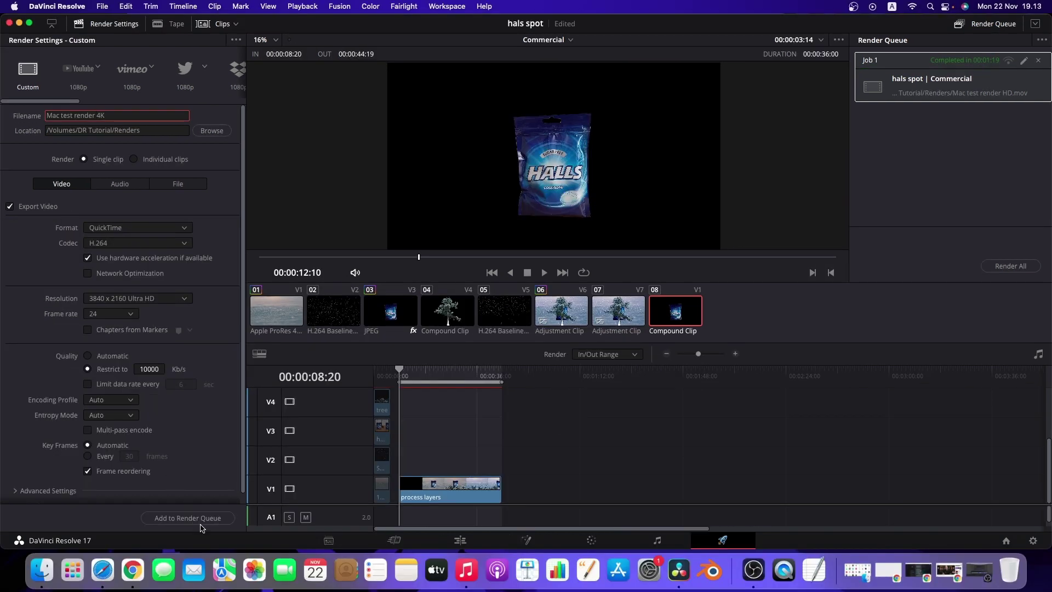
left_click(198, 520)
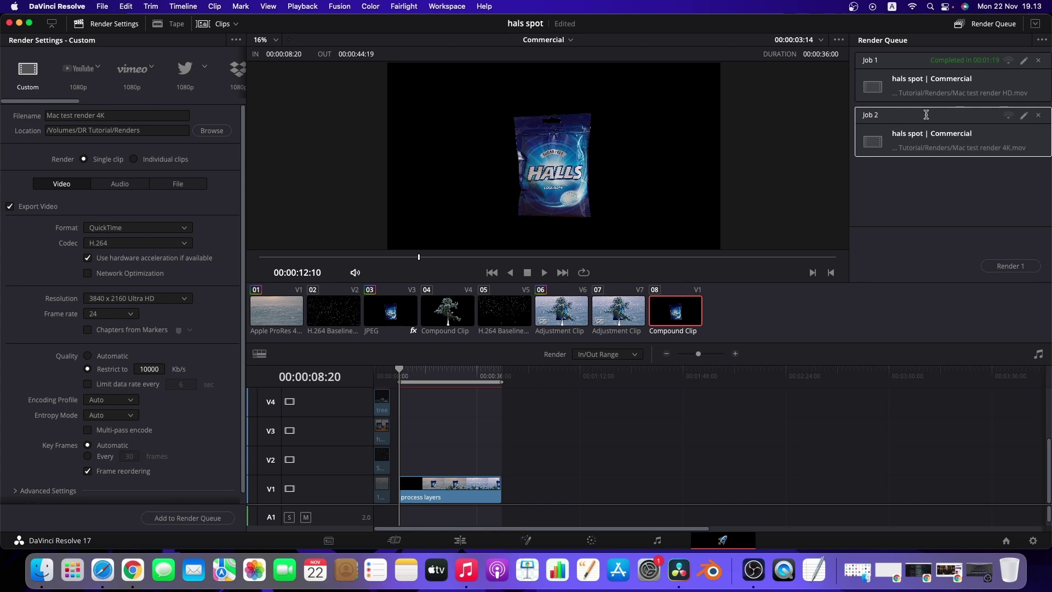
- Render the queued 'Mac test render 4K' job at 3840x2160
left_click(999, 267)
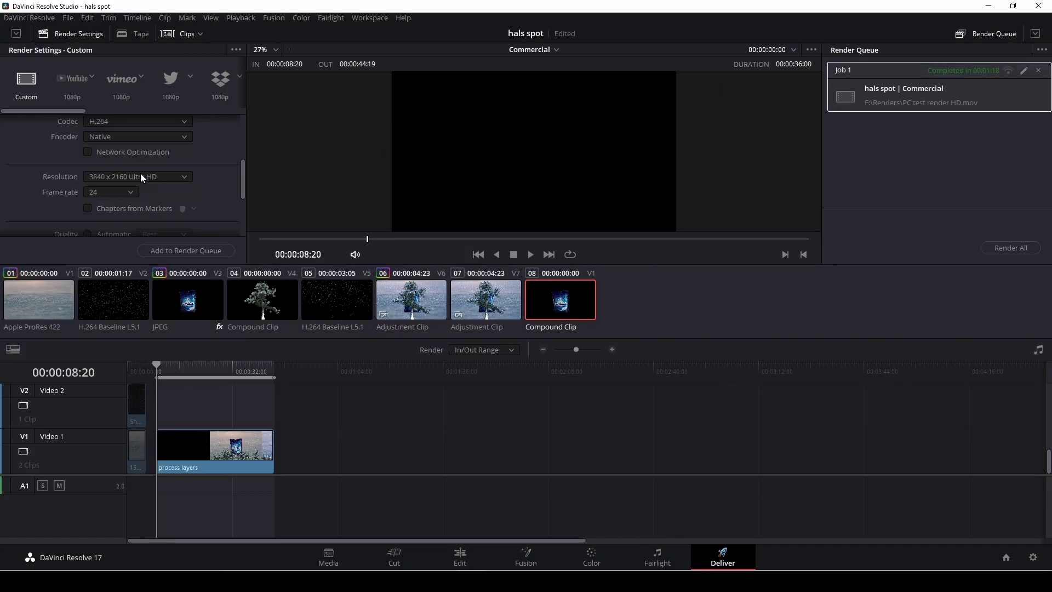
scroll(141, 178, "down", 1)
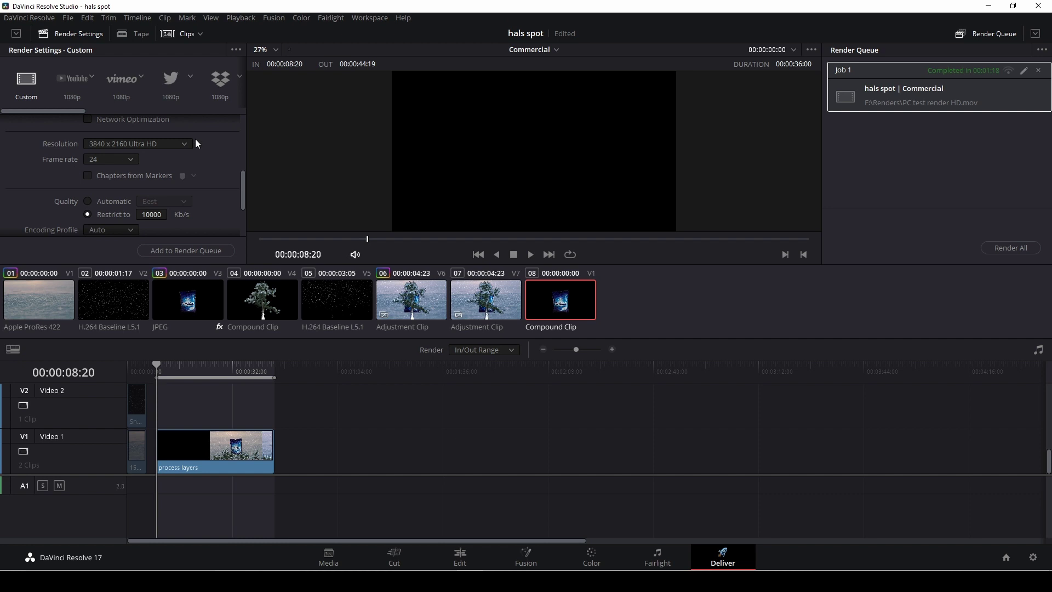
- Queue the 'Pc test render 4K' 3840x2160 export and start rendering it
scroll(212, 231, "up", 5)
left_click(216, 251)
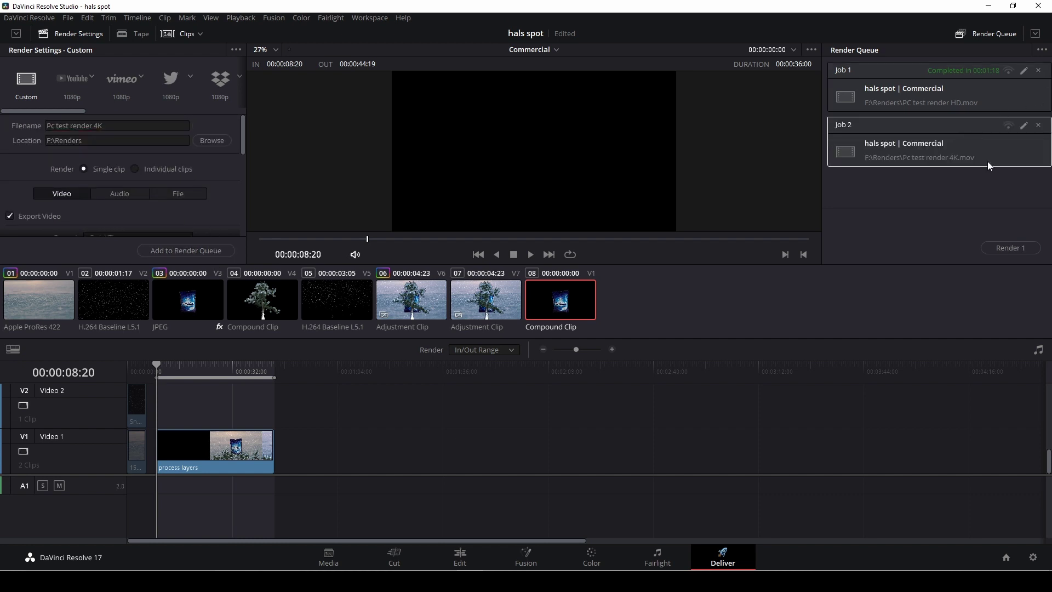
left_click(994, 248)
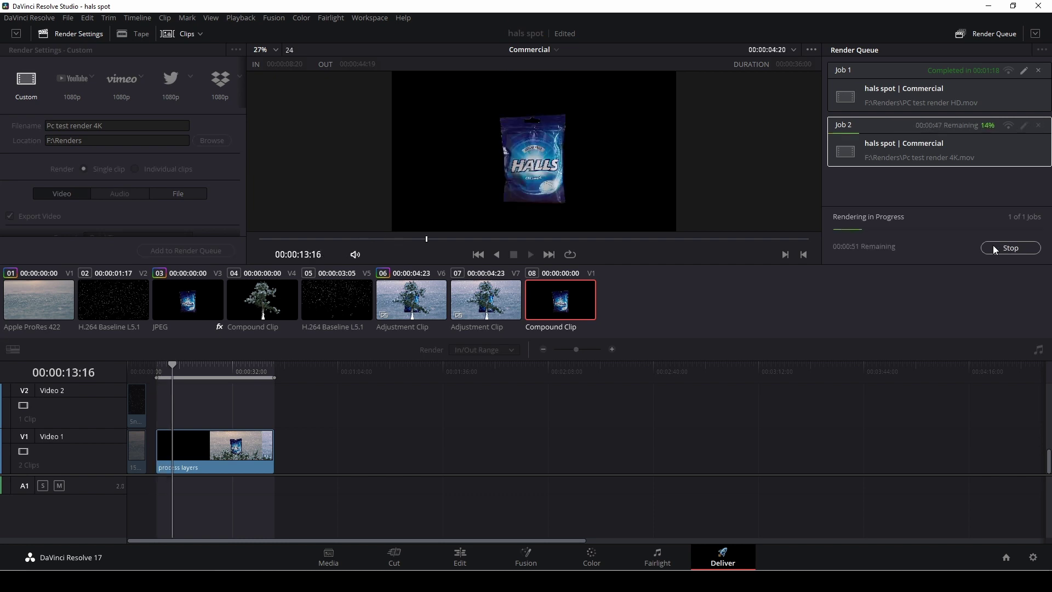